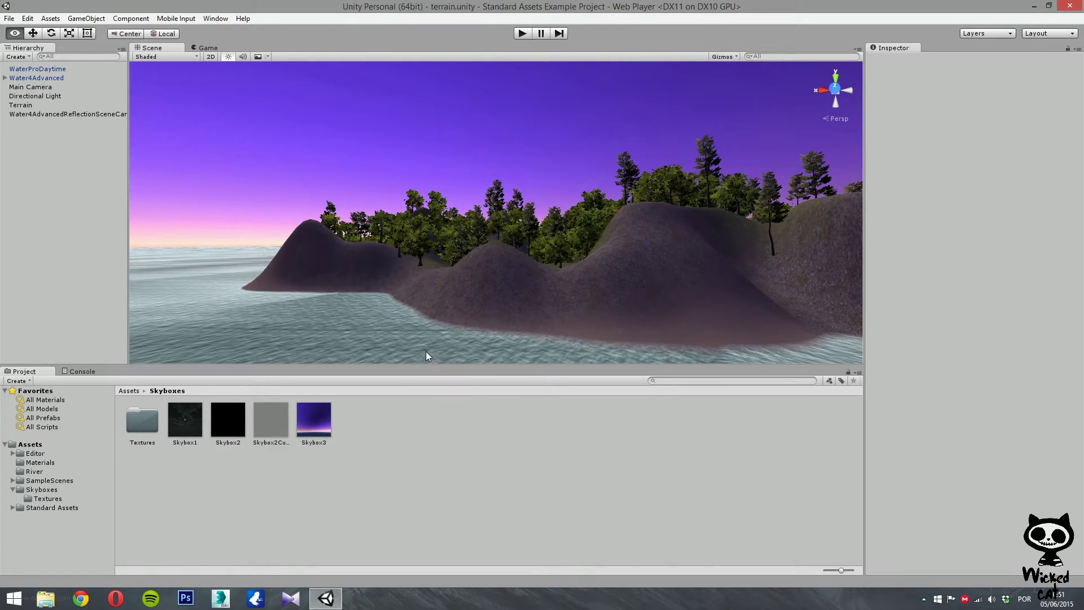
Step: Orbit around the forested island from several angles, then pull back to a distant view over the water
right_click_drag(426, 352, 395, 341)
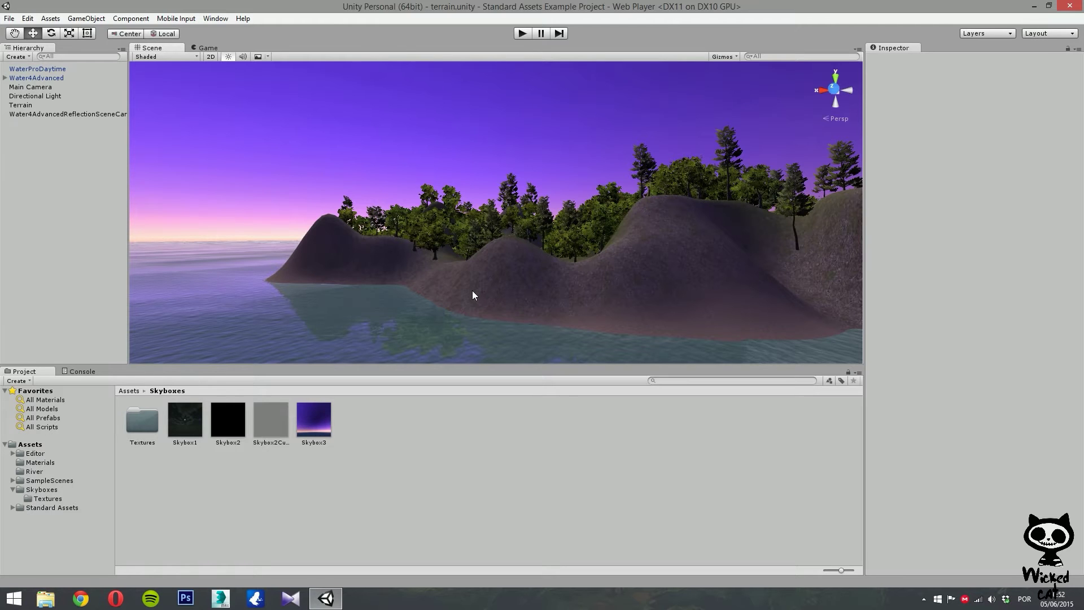
right_click_drag(518, 286, 566, 285)
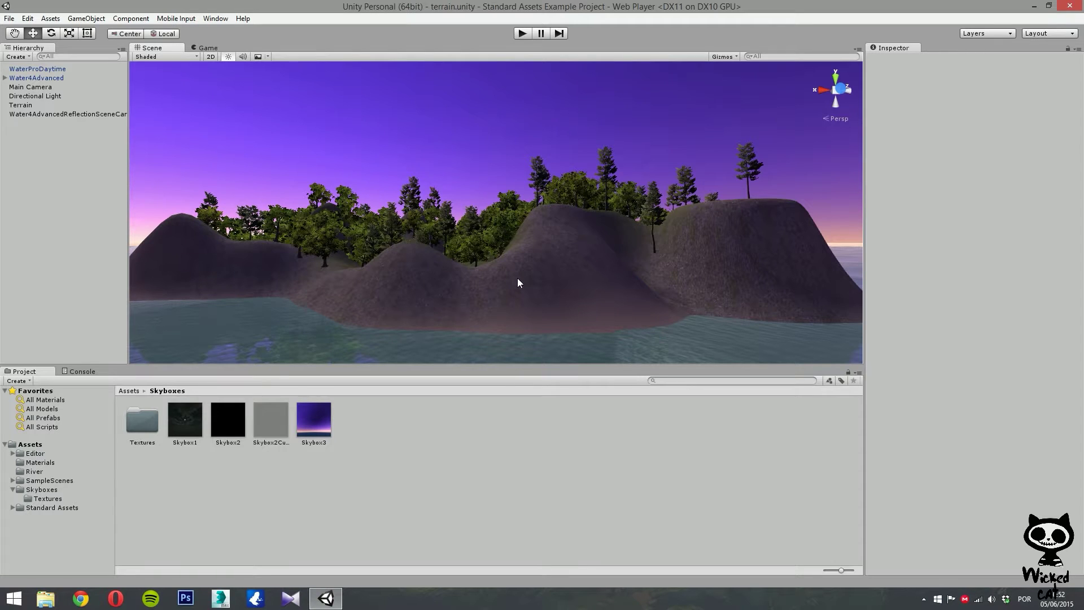
mouse_move(517, 283)
left_mouse_down("alt")
mouse_move(523, 267)
mouse_move(497, 267)
mouse_move(512, 229)
mouse_move(503, 225)
mouse_move(510, 264)
left_mouse_up("alt")
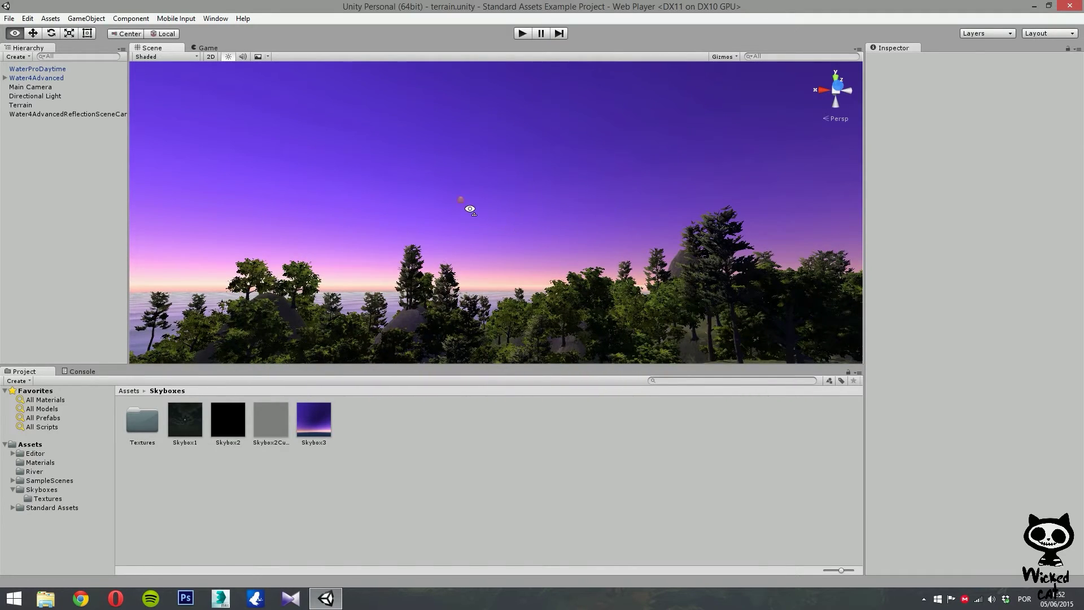
left_click_drag(492, 241, 41, 344, "alt")
Step: Orbit down from the water onto the island's dense tall grass beneath the trees
left_click_drag(419, 224, 182, 162, "alt")
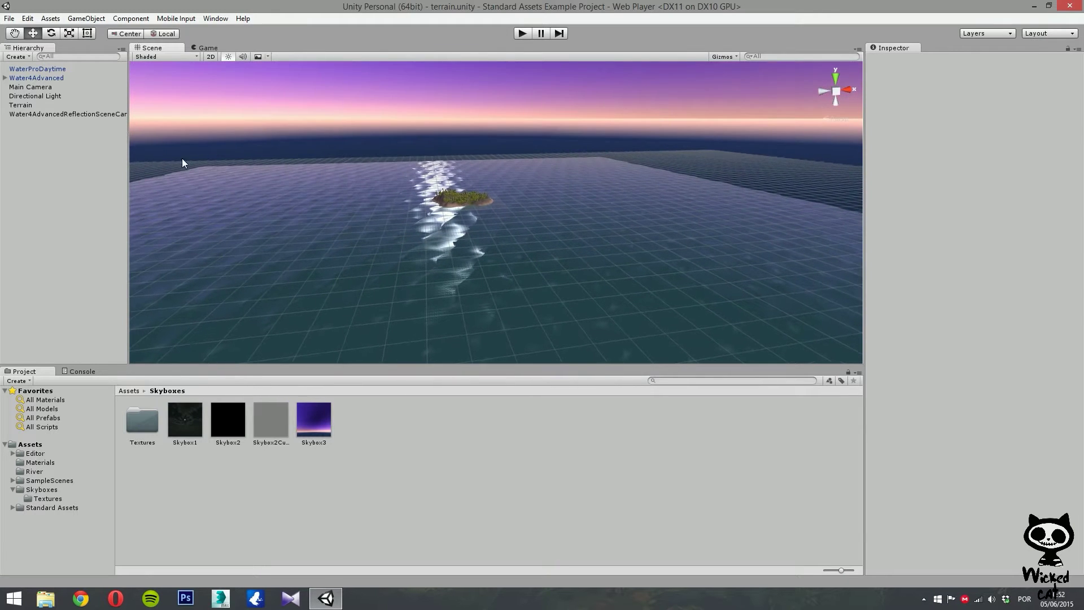
left_click_drag(235, 117, 400, 166, "alt")
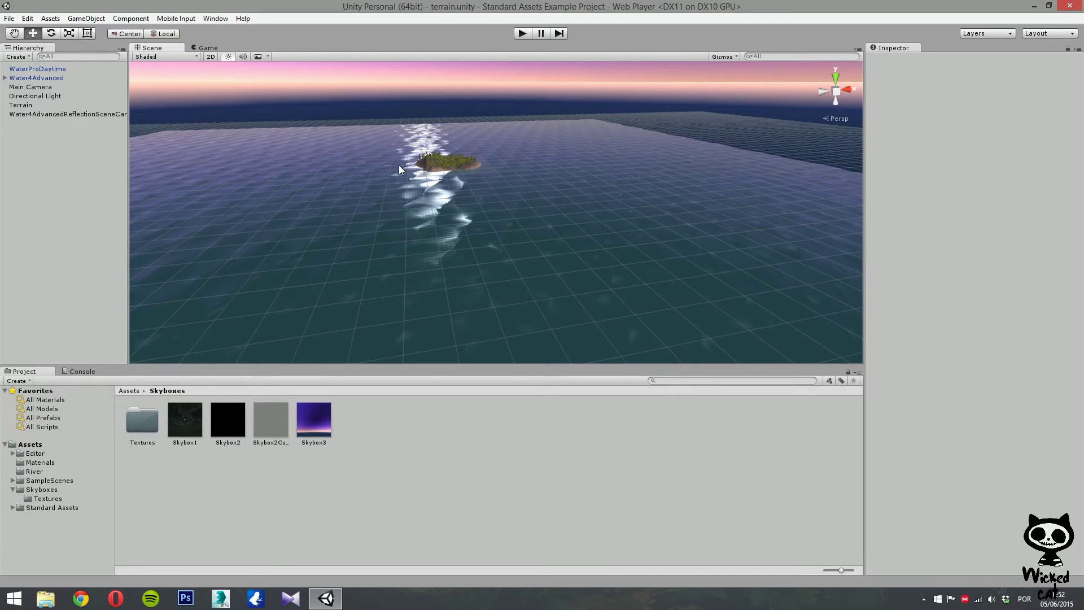
left_click_drag(398, 168, 277, 211, "alt")
left_click_drag(120, 150, 336, 90, "alt")
left_click_drag(381, 123, 346, 154, "alt")
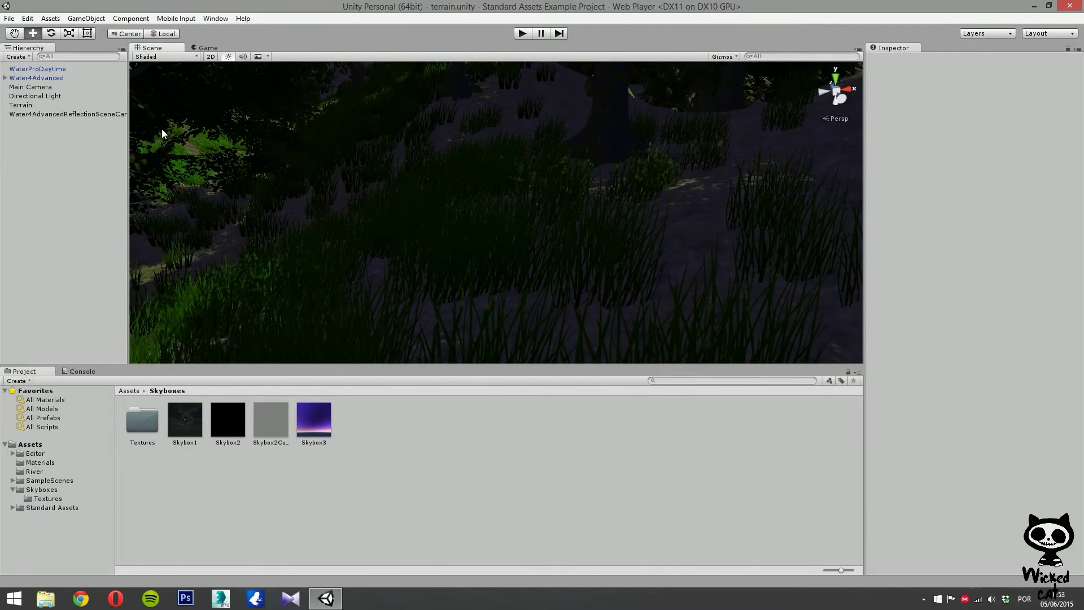
Step: Create an empty GameObject and rename it 'Wind'
left_click(85, 19)
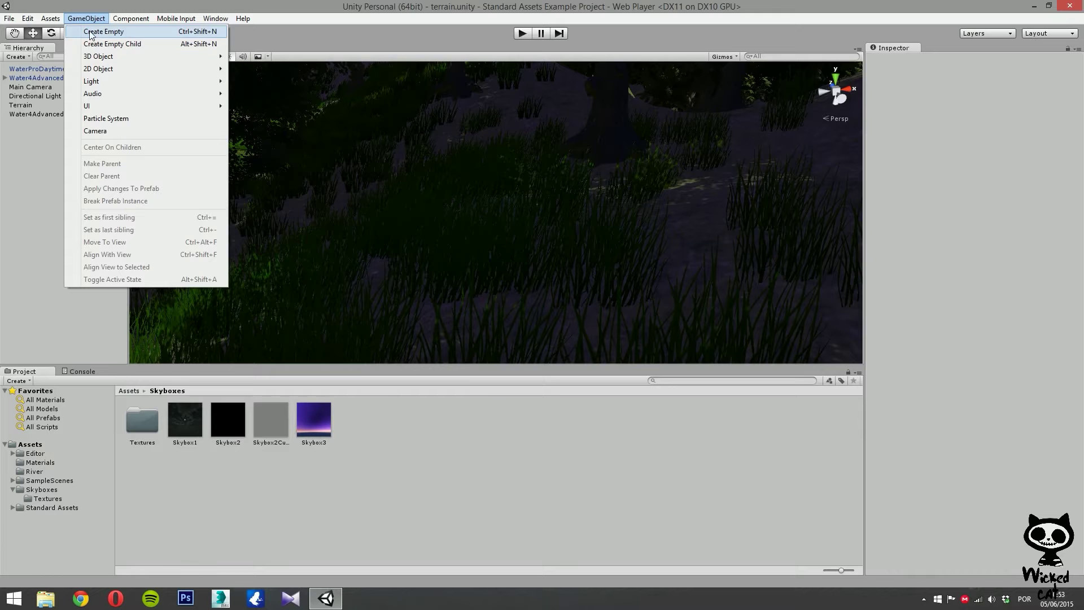
left_click(117, 33)
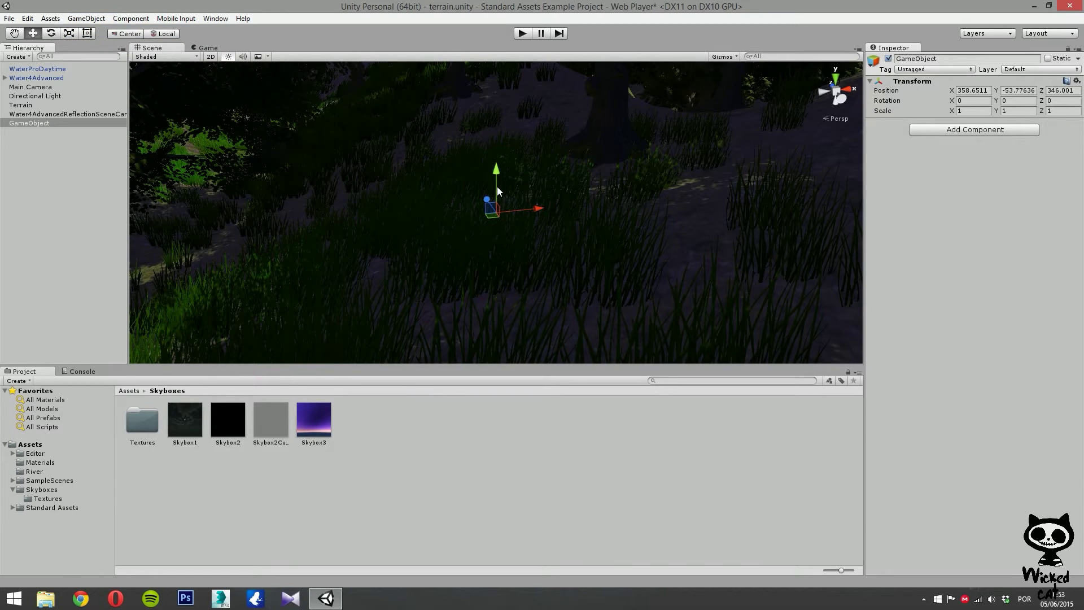
left_click(941, 60)
type("W")
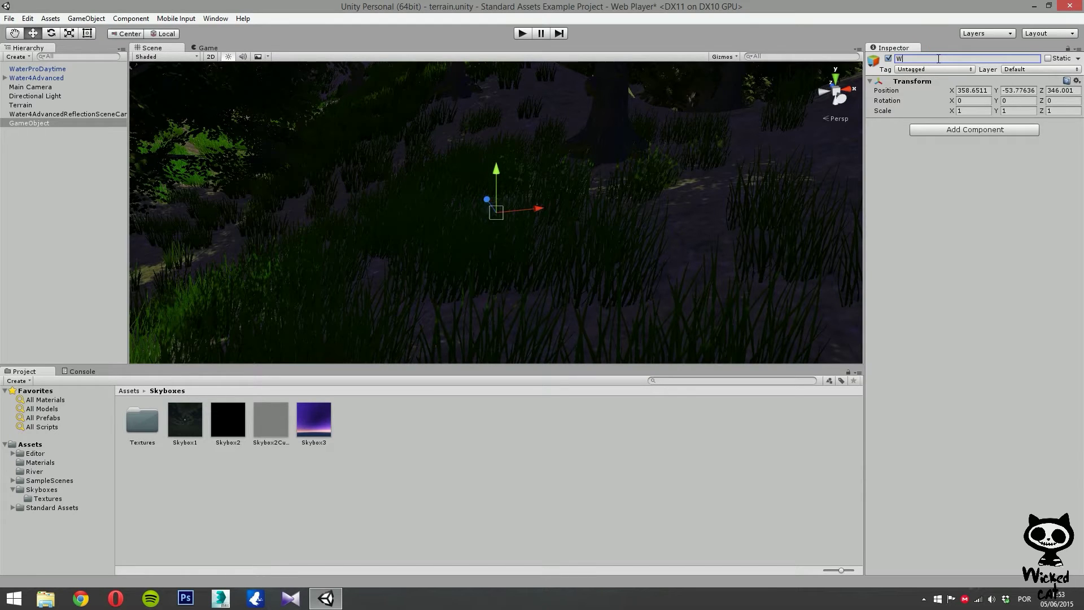
type("ind")
key("Return")
Step: Add a Wind Zone component to the Wind object
left_click(999, 126)
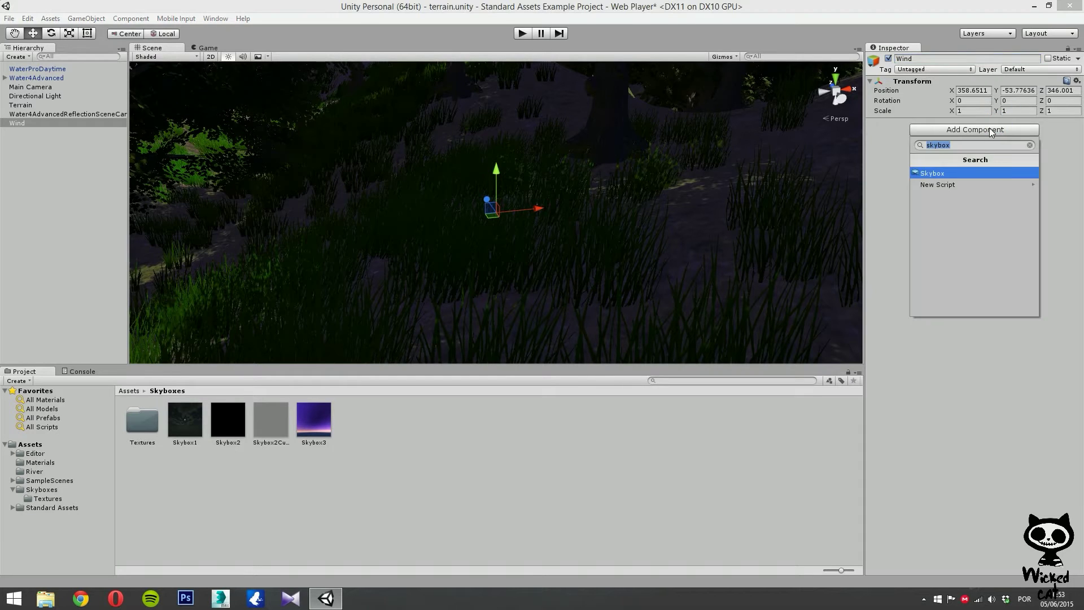
type("wind")
left_click(939, 174)
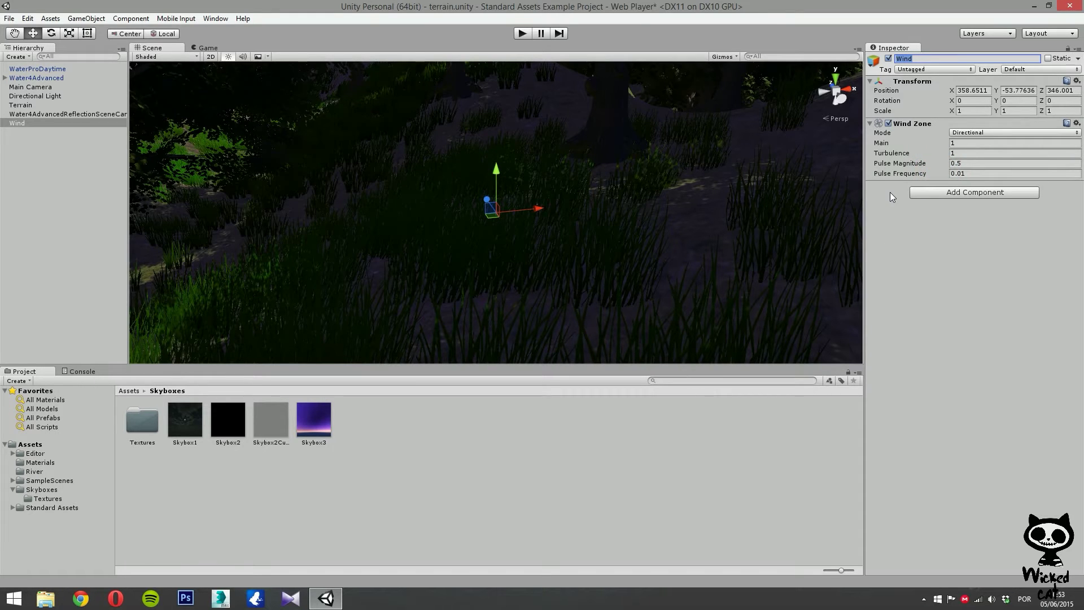
Step: Raise the Wind object and push it forward so it sits up among the trees
mouse_move(501, 169)
left_mouse_down()
mouse_move(506, 103)
mouse_move(507, 162)
left_mouse_up()
right_click_drag(566, 178, 524, 198)
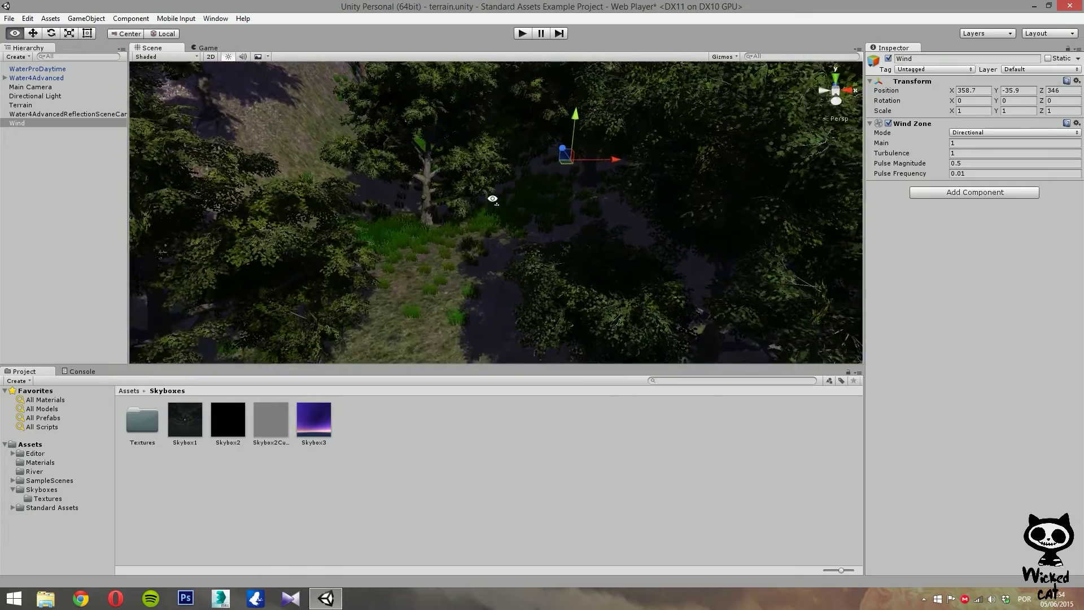
right_click_drag(493, 199, 581, 219)
left_click_drag(473, 109, 550, 167)
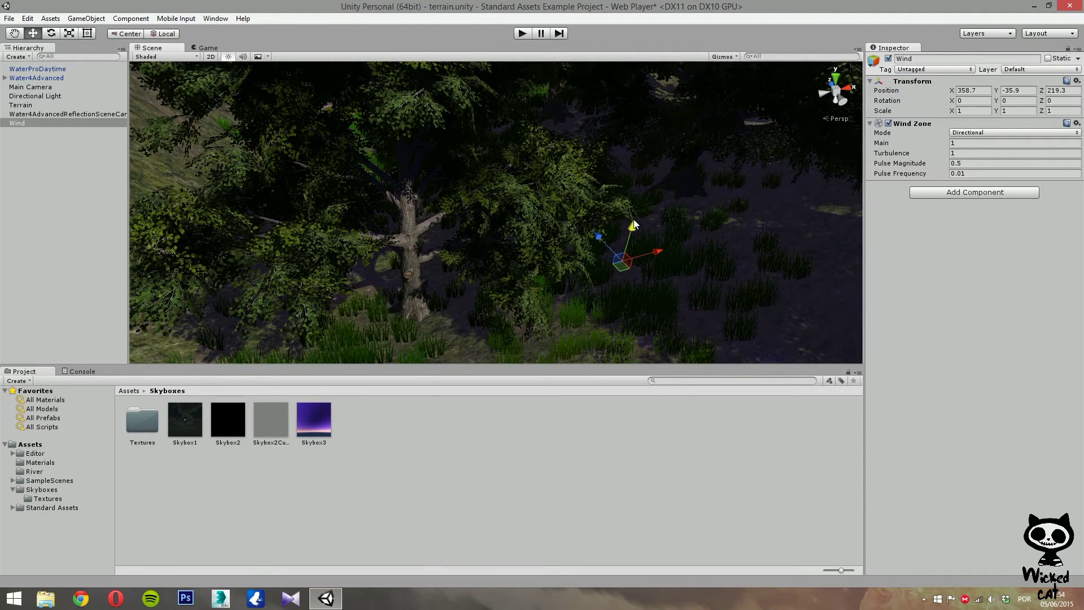
left_click_drag(633, 225, 636, 178)
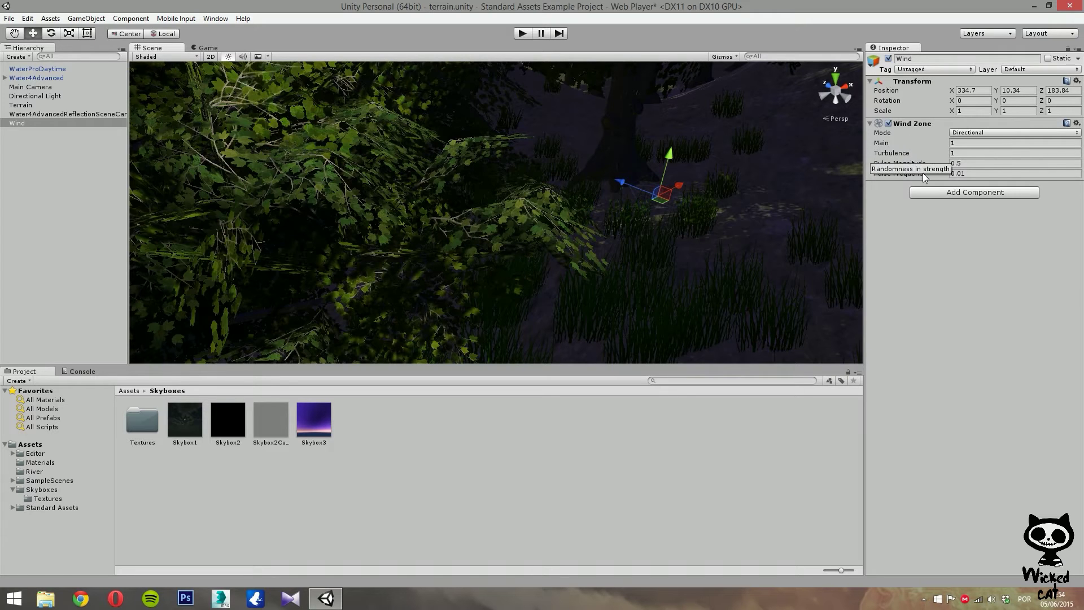
Step: Try the Wind Zone in Spherical mode among the trees, then switch back to Directional
left_click(986, 132)
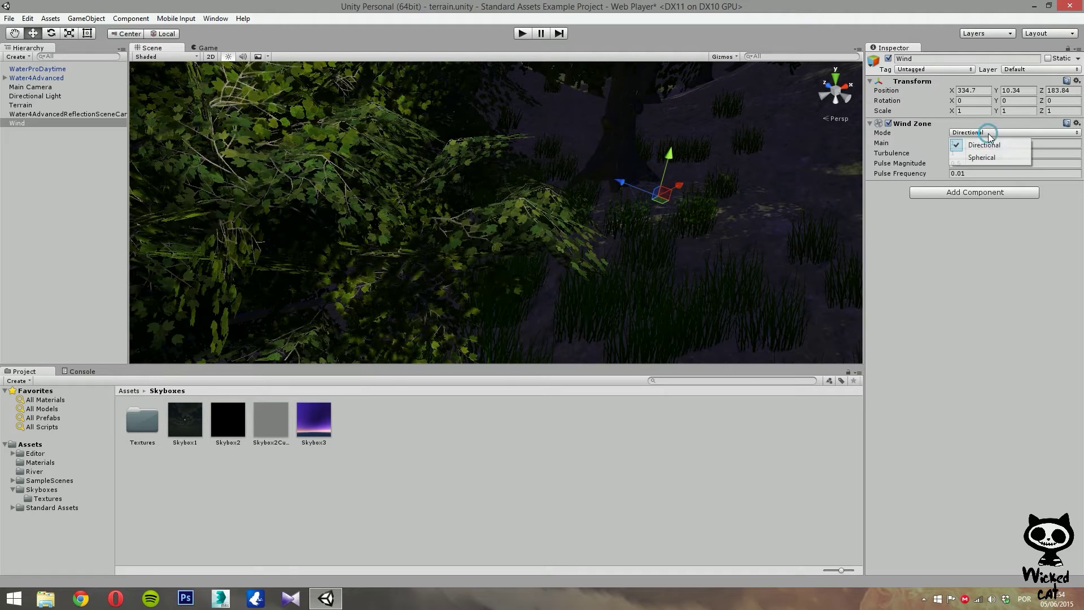
left_click(986, 158)
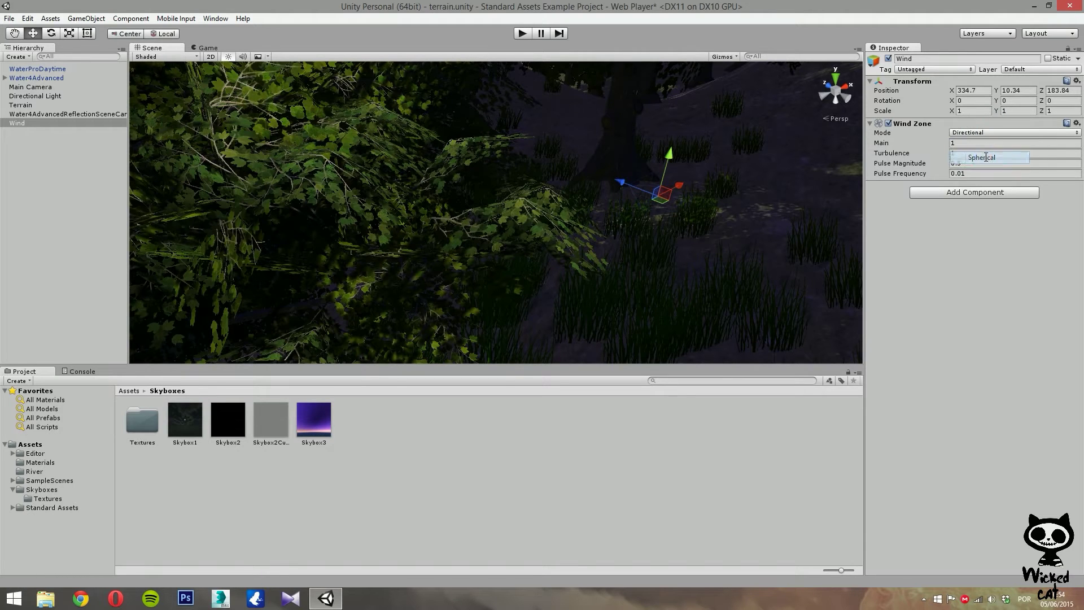
right_click_drag(772, 233, 756, 174)
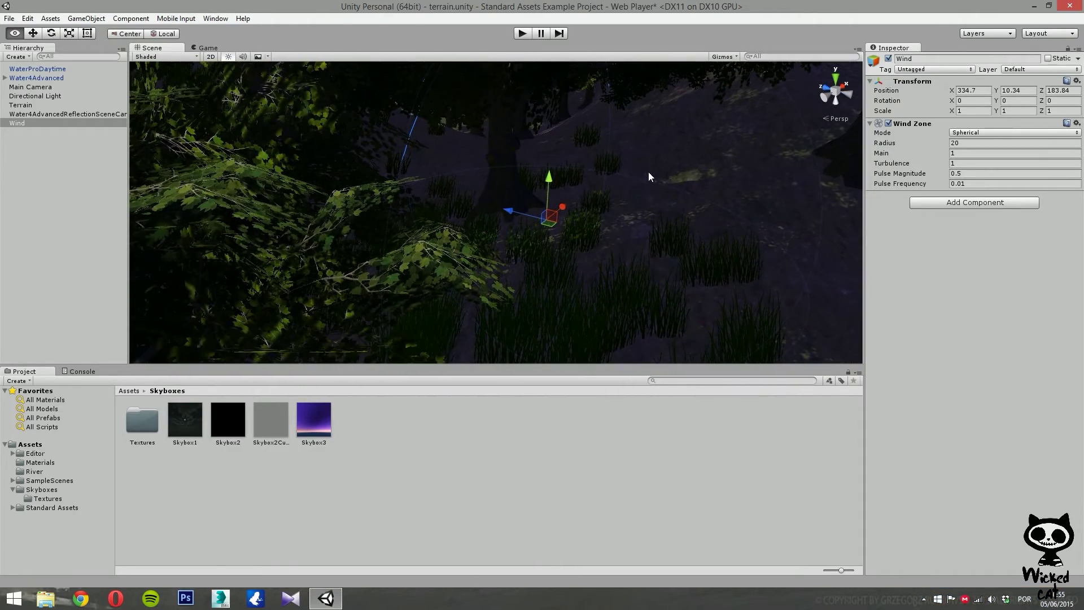
left_click(977, 132)
left_click(971, 141)
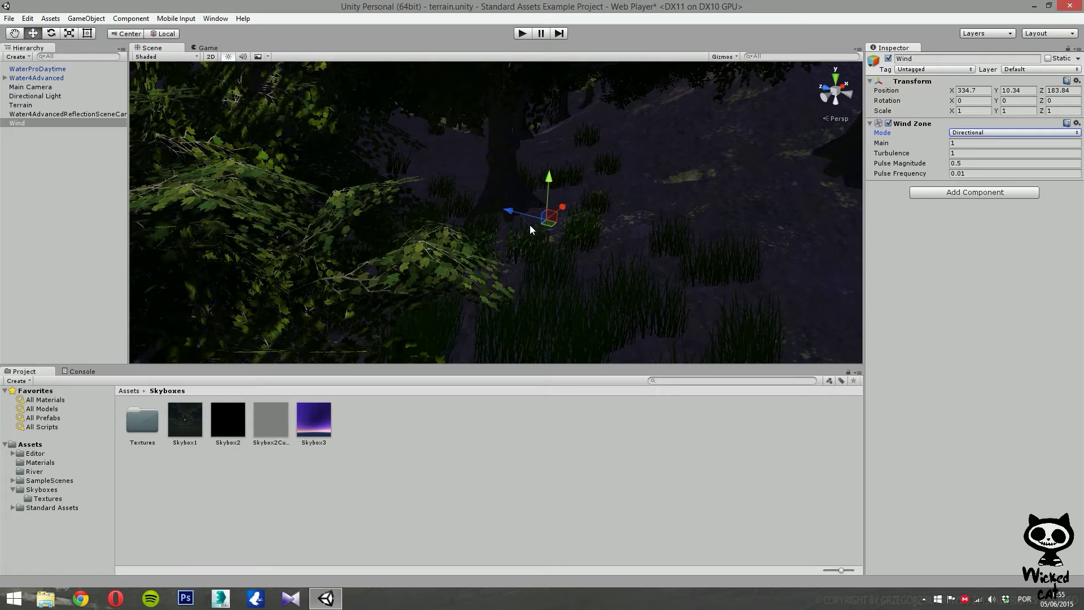
Step: Compare Spherical mode again, checking its radius, and settle on Directional mode
left_click(983, 131)
left_click(973, 157)
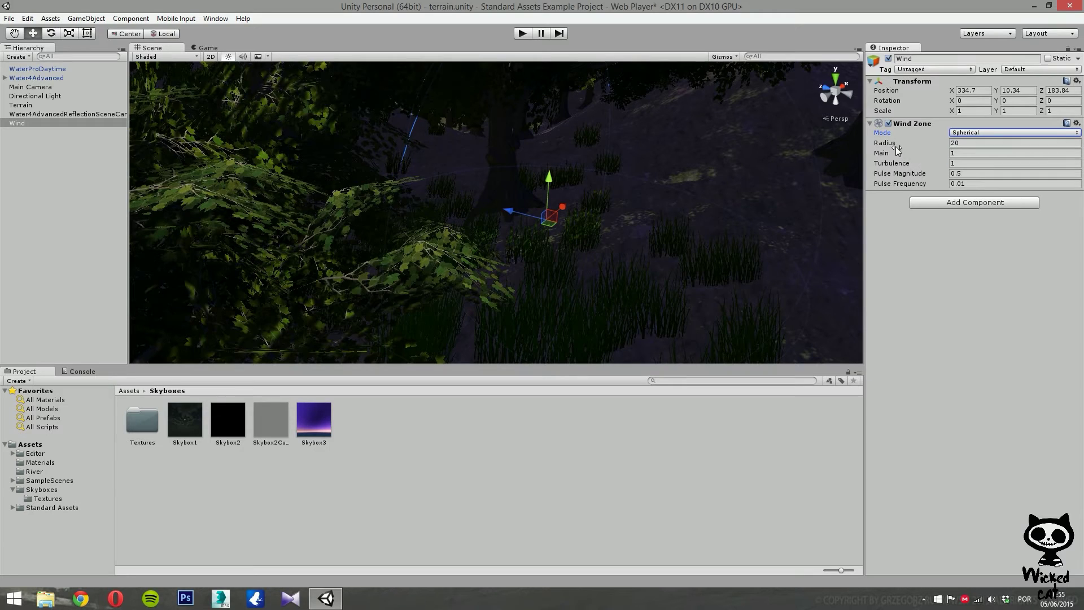
left_click(973, 143)
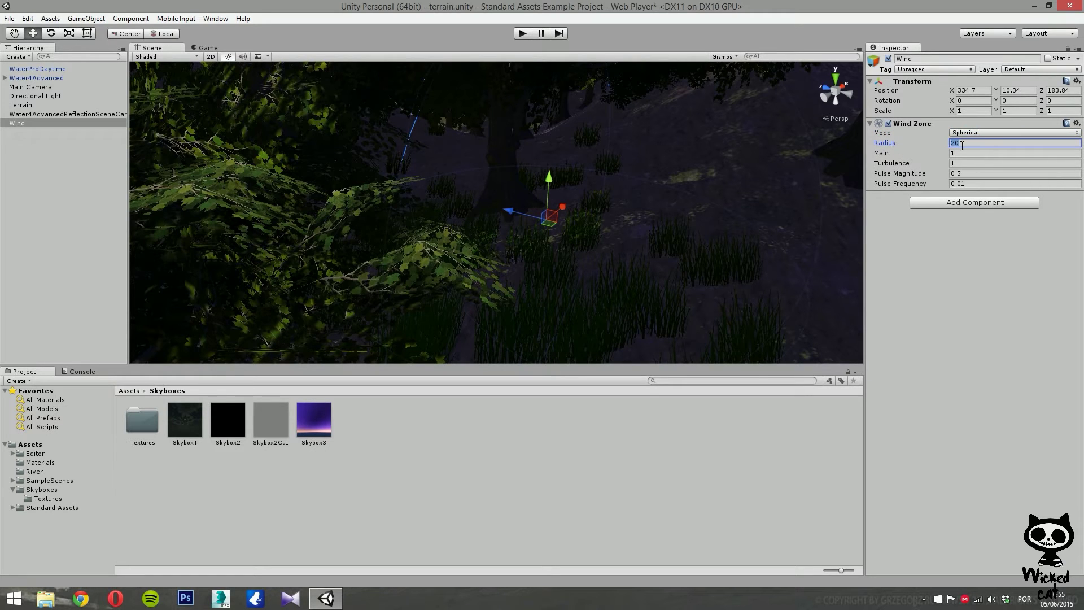
left_click(983, 133)
left_click(971, 145)
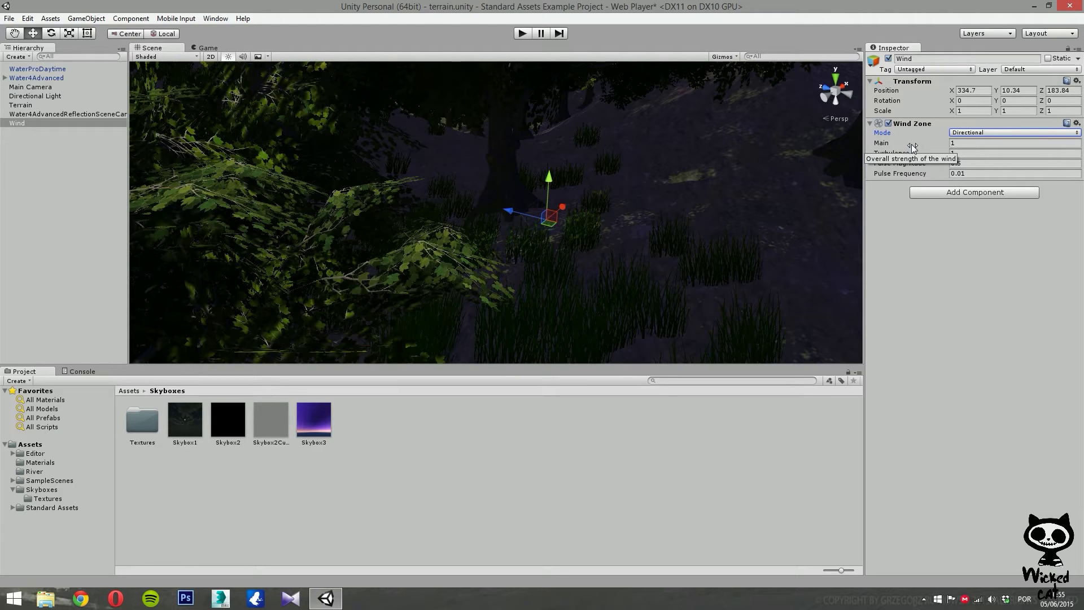
left_click(988, 133)
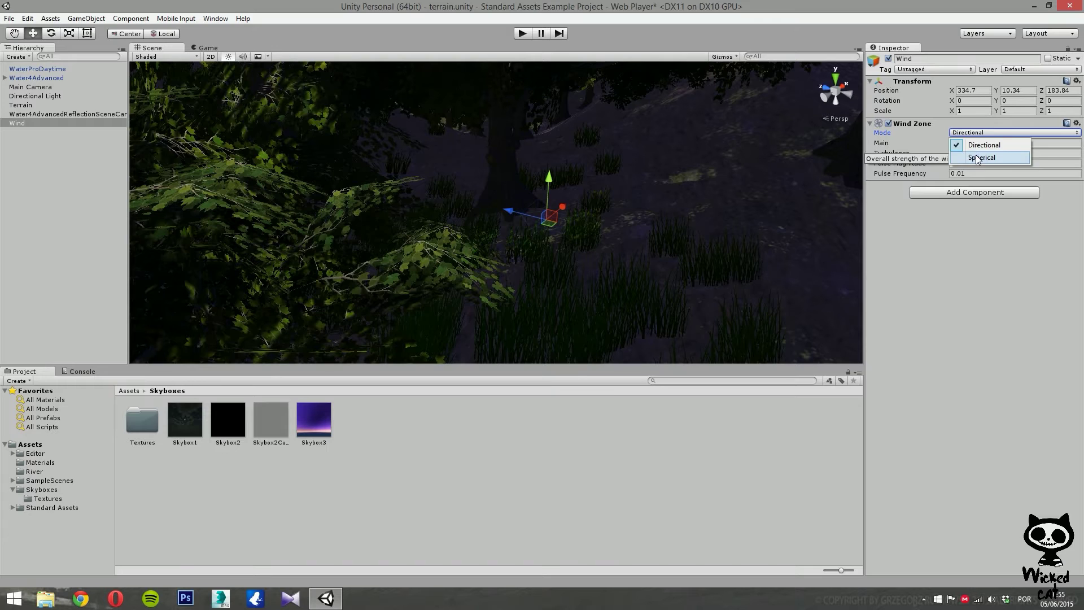
left_click(982, 158)
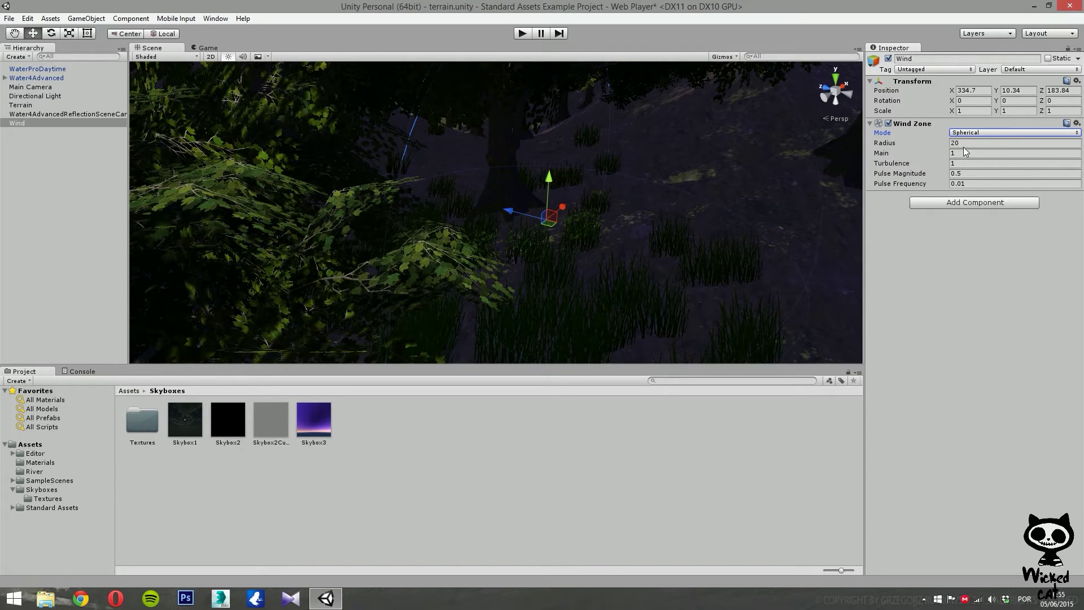
left_click(983, 132)
left_click(994, 142)
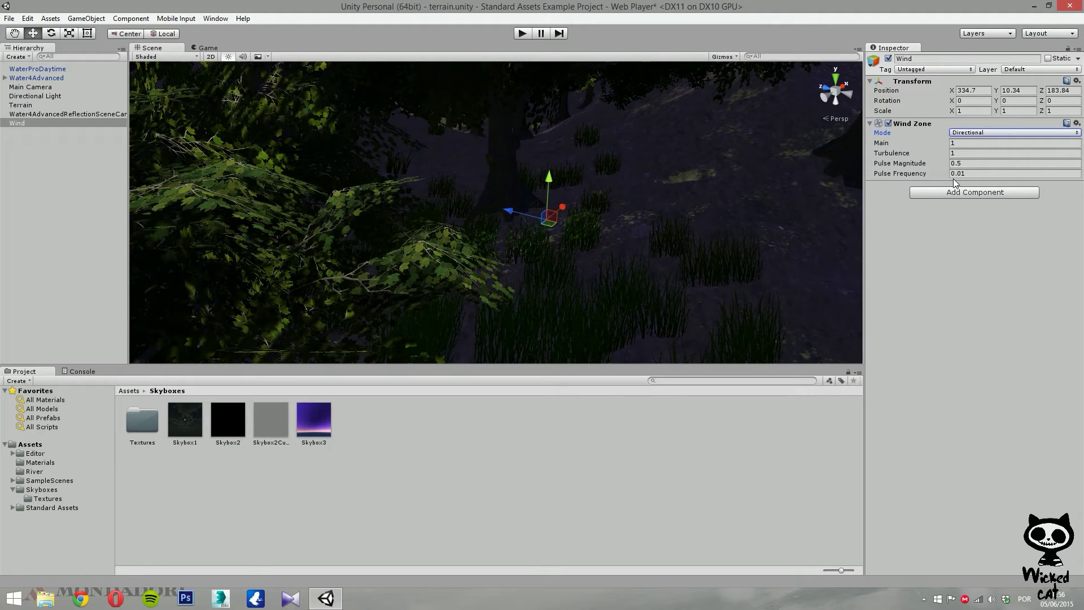
left_click(967, 144)
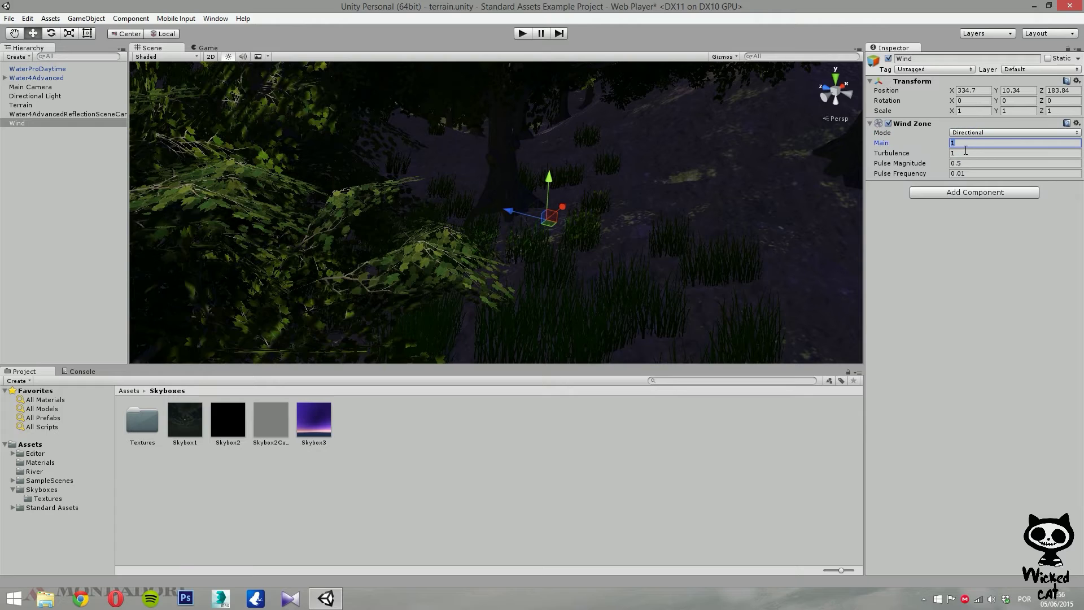
left_click(965, 151)
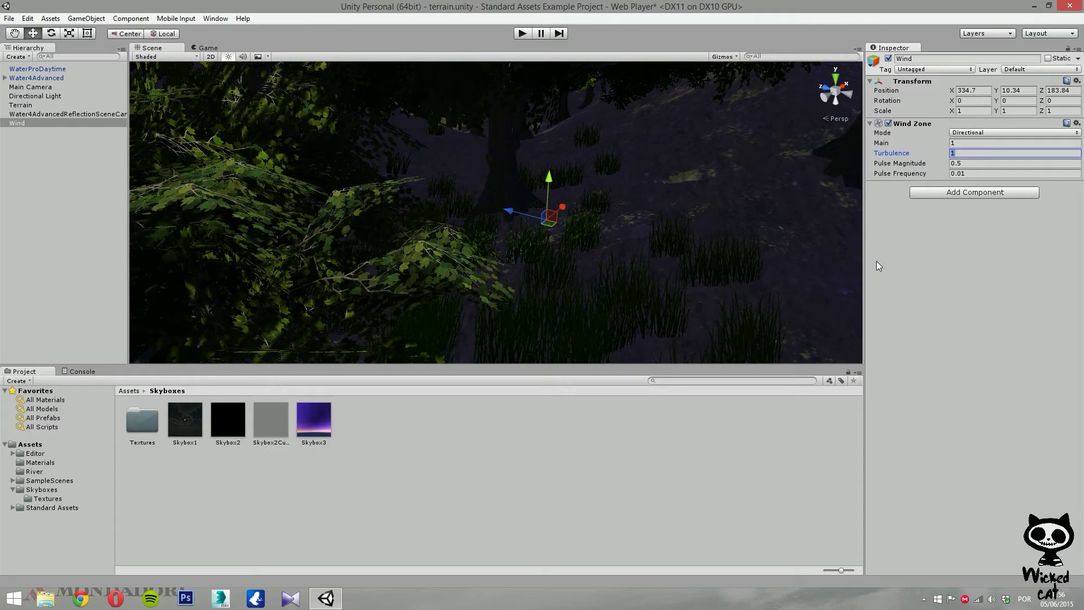
Step: Keep Directional mode, set Turbulence 0.1, Pulse Magnitude 1, Pulse Frequency 0.25, then select Main Camera
left_click(997, 133)
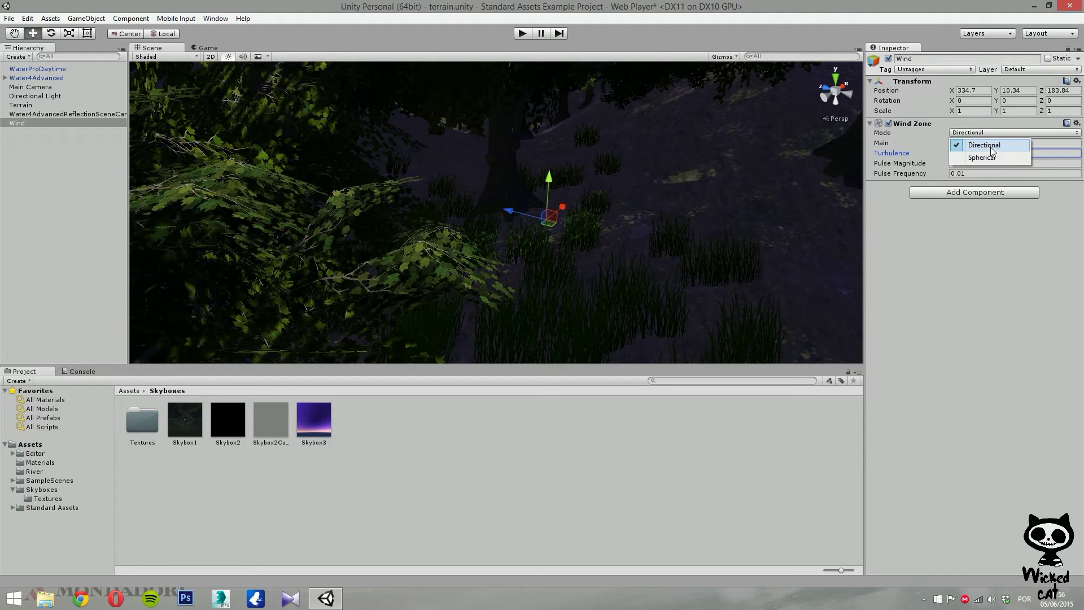
left_click(990, 143)
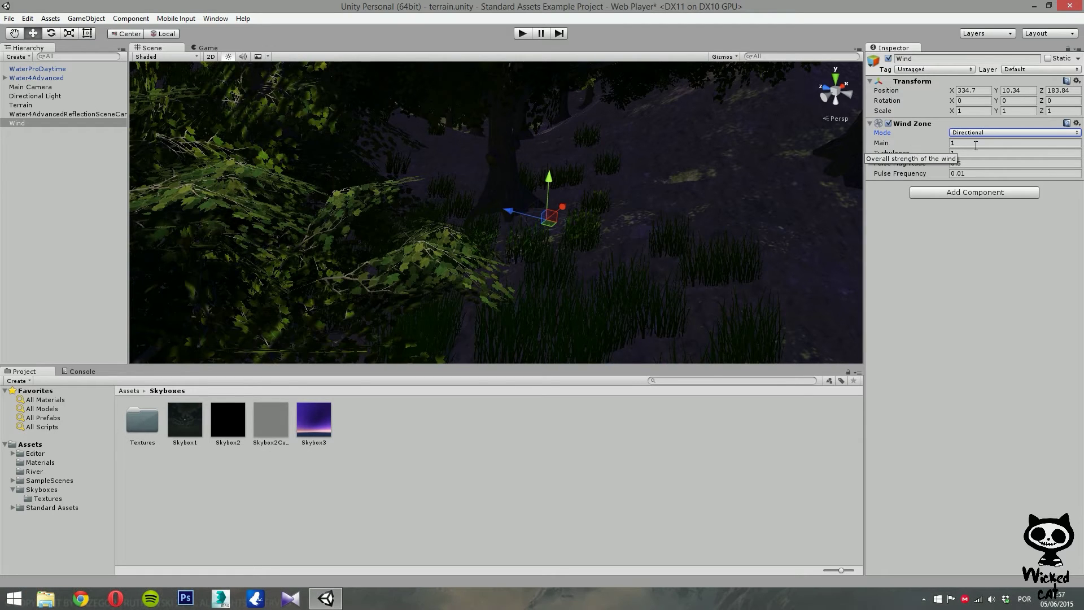
left_click(889, 153)
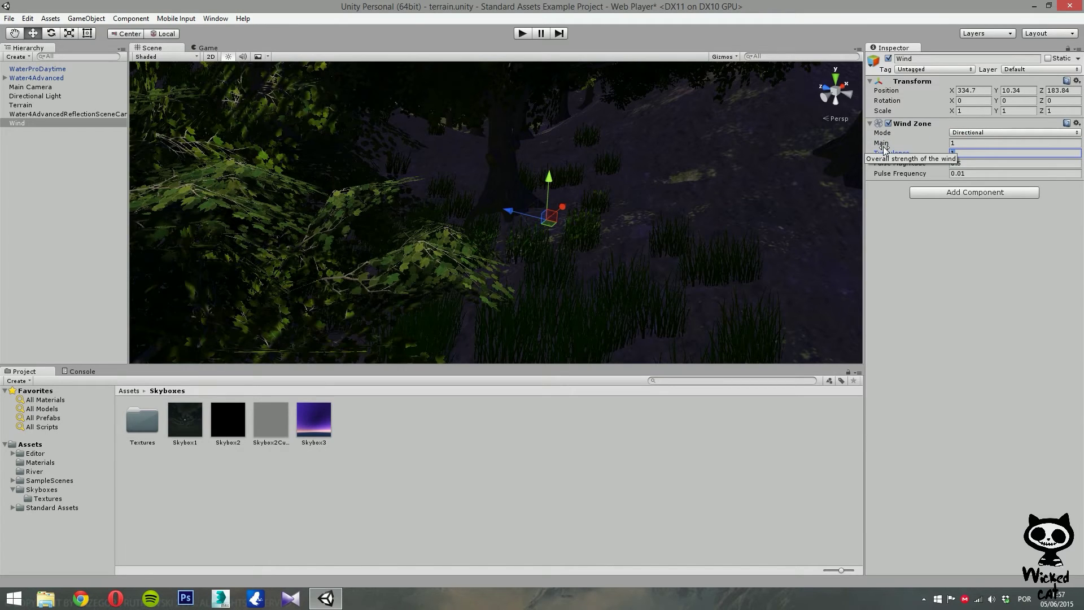
type("0.1")
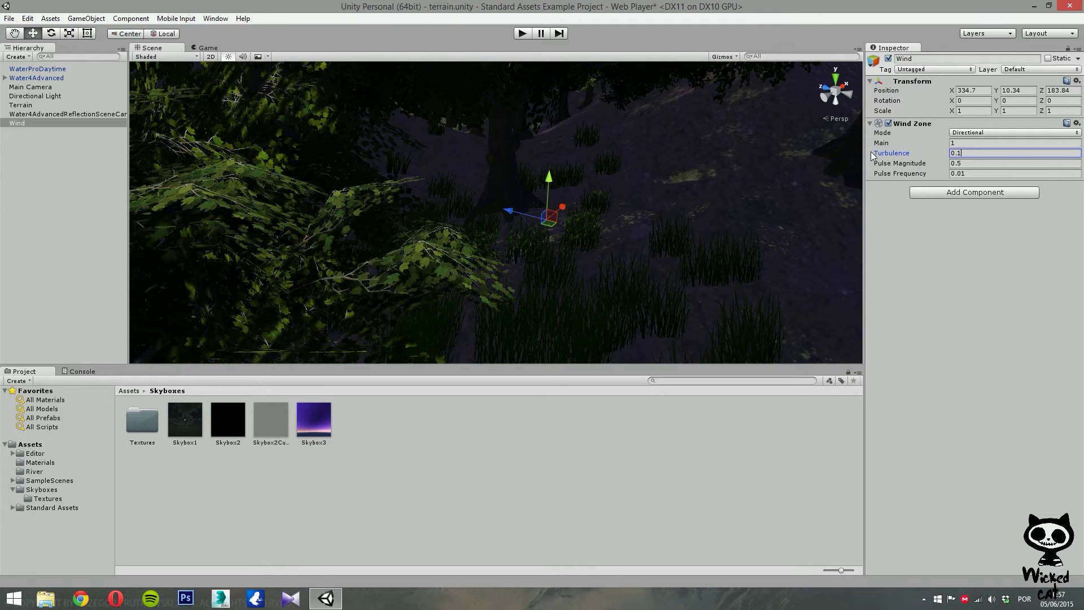
left_click(979, 165)
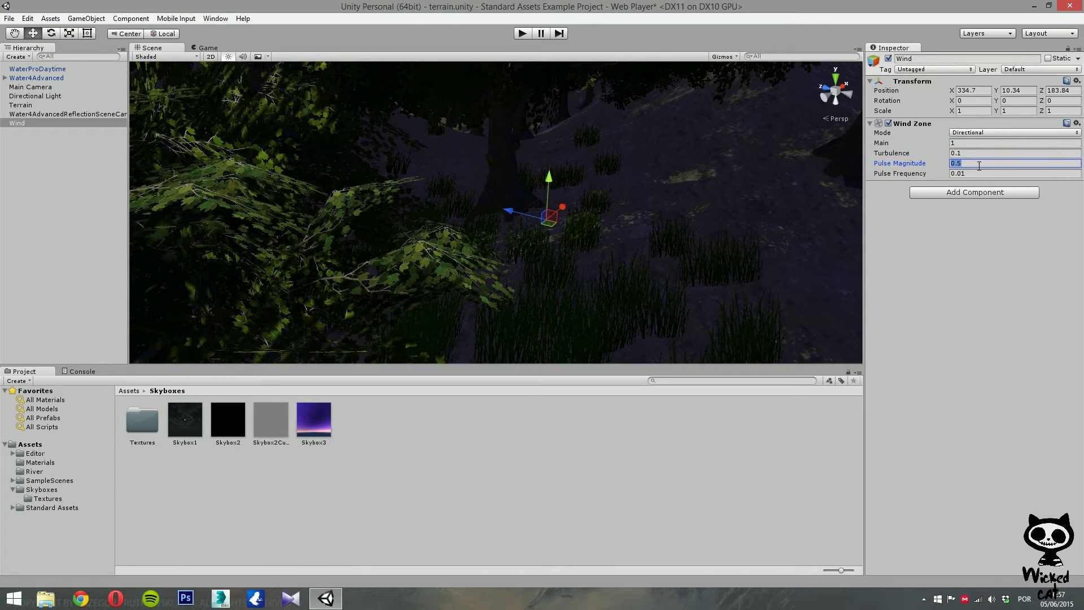
type("1")
left_click(974, 174)
type("0")
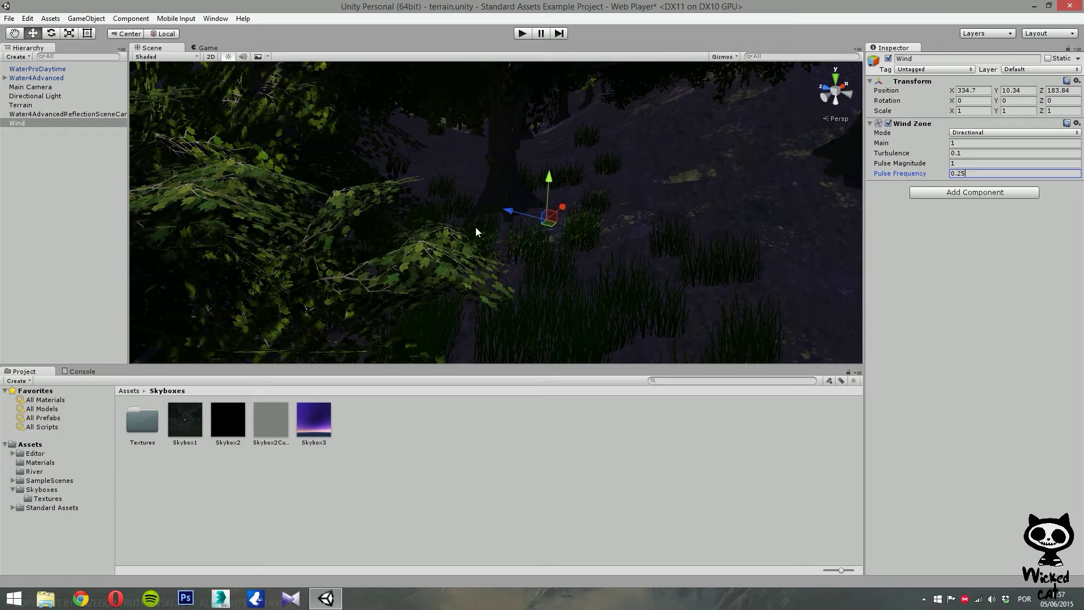
left_click(26, 89)
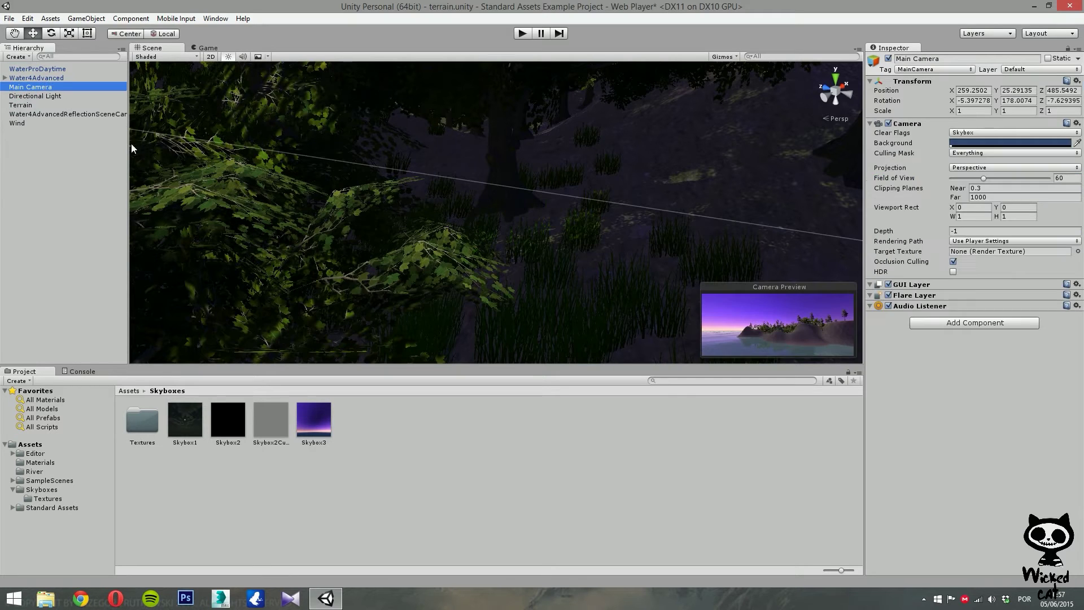
left_click(86, 18)
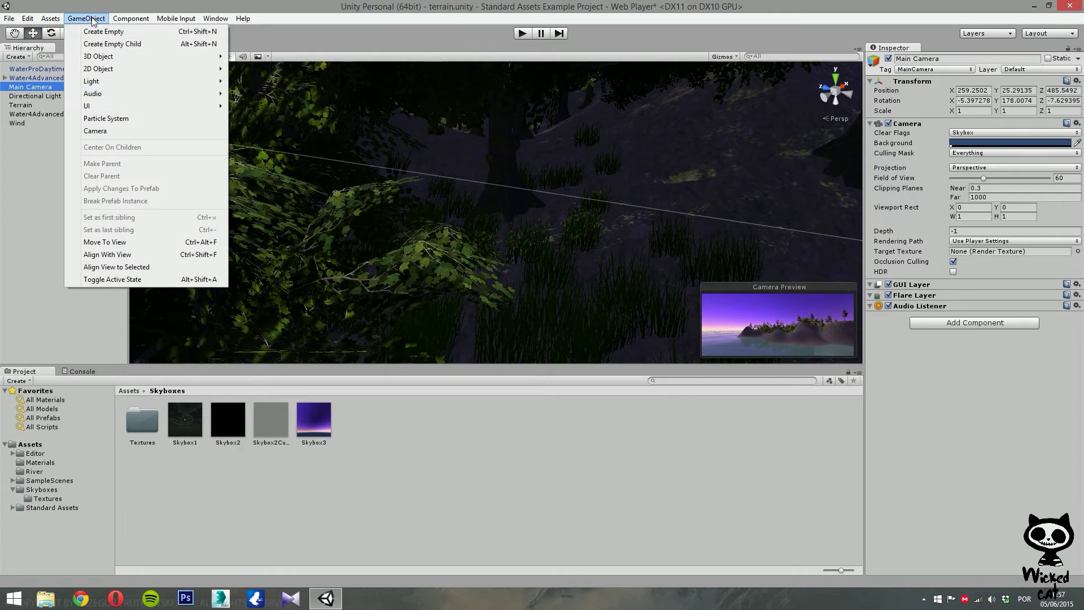
Step: Align the Main Camera with the scene view and play-test the wind twice
left_click(146, 255)
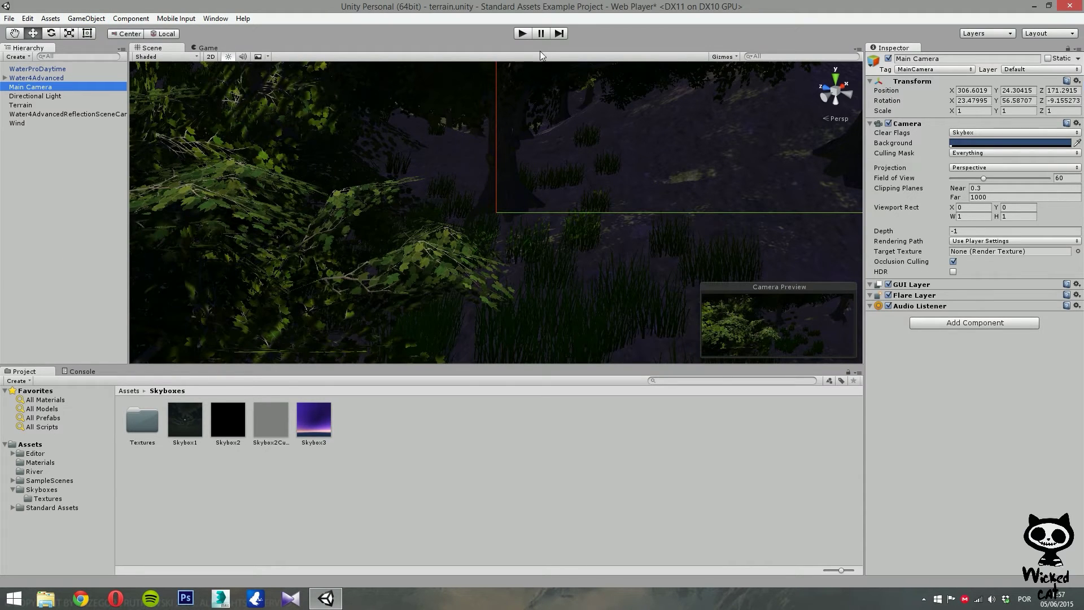
left_click(522, 33)
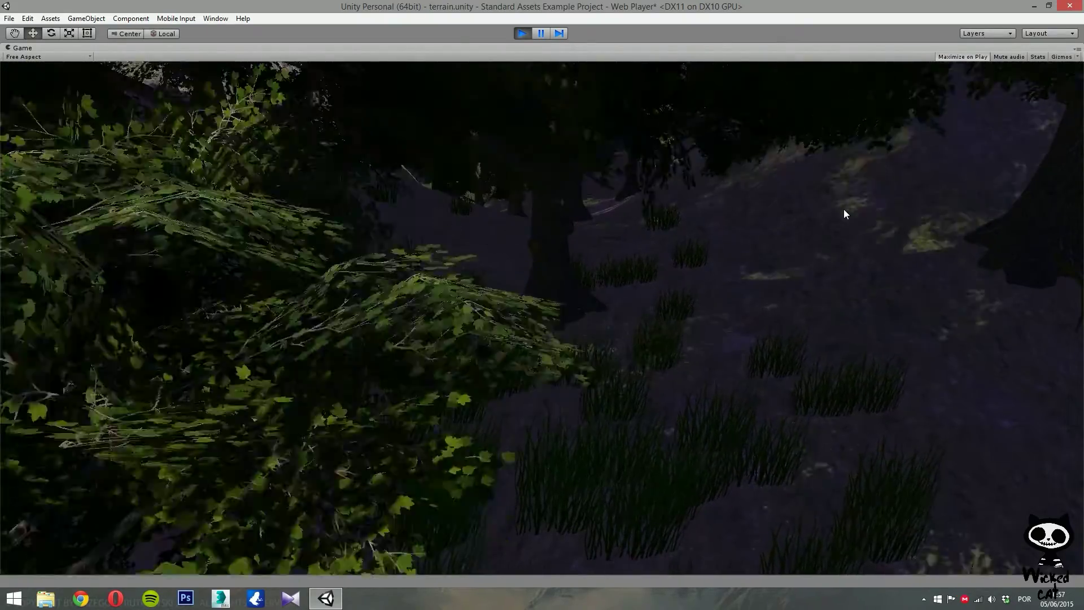
left_click(523, 34)
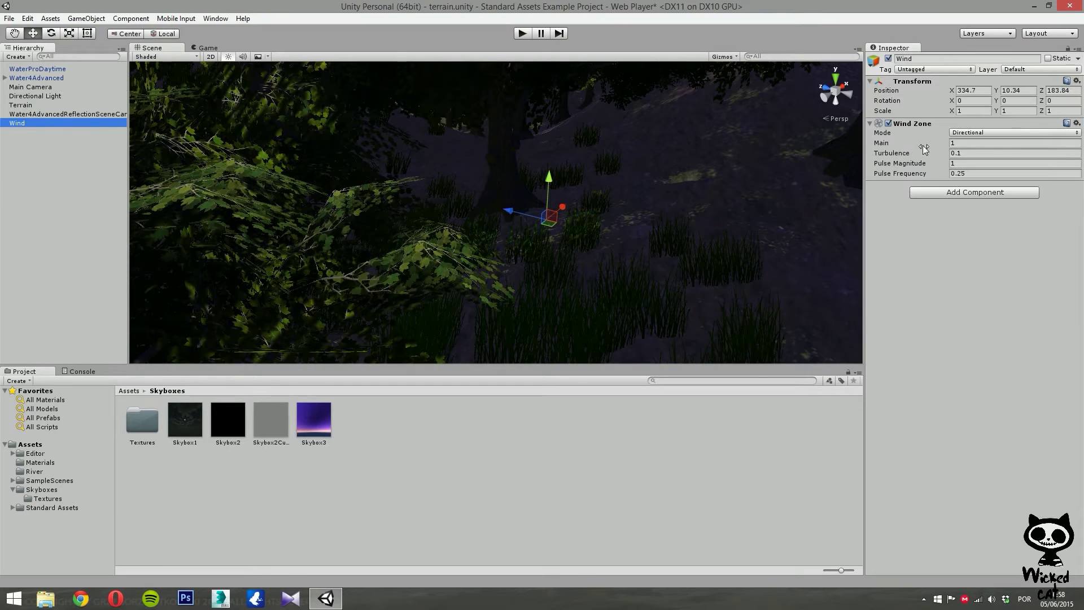
left_click(521, 34)
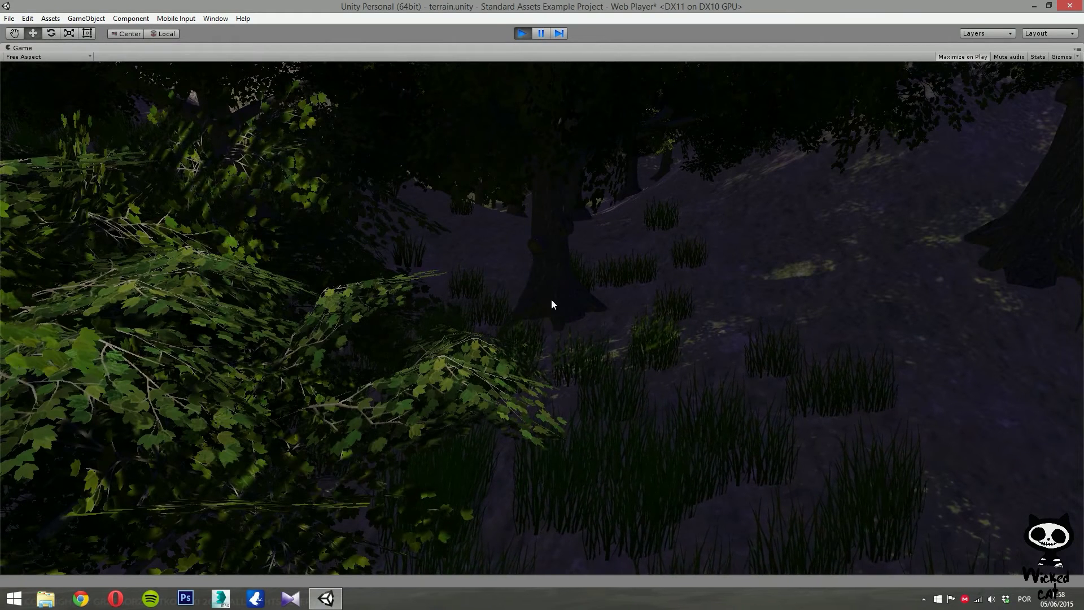
left_click(522, 33)
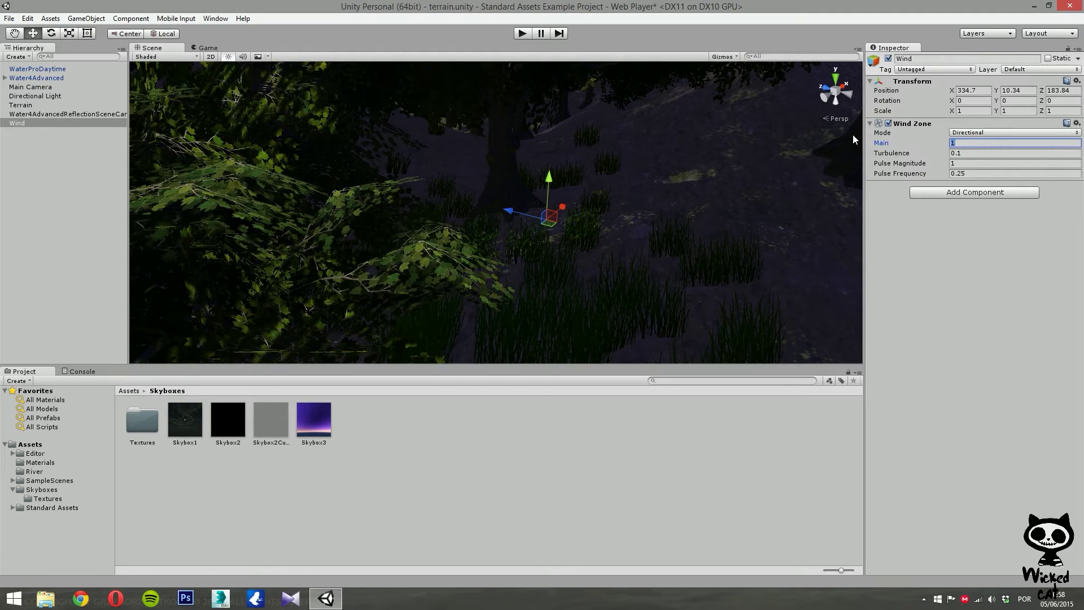
Step: Set the Wind Zone Main to 0.5 and play-test the weaker wind
type("0.5")
left_click(523, 33)
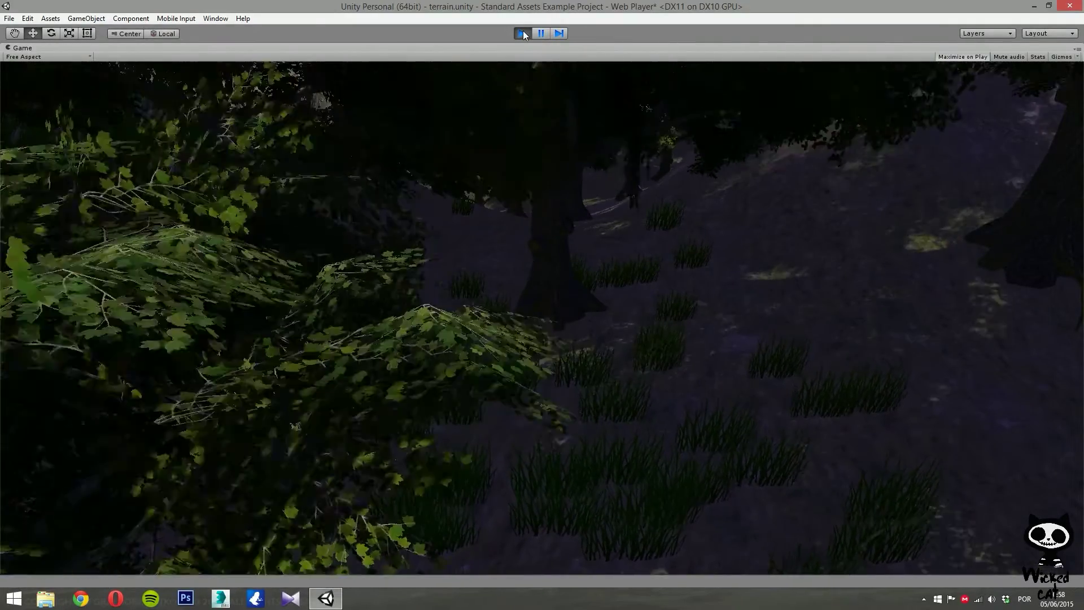
left_click(523, 33)
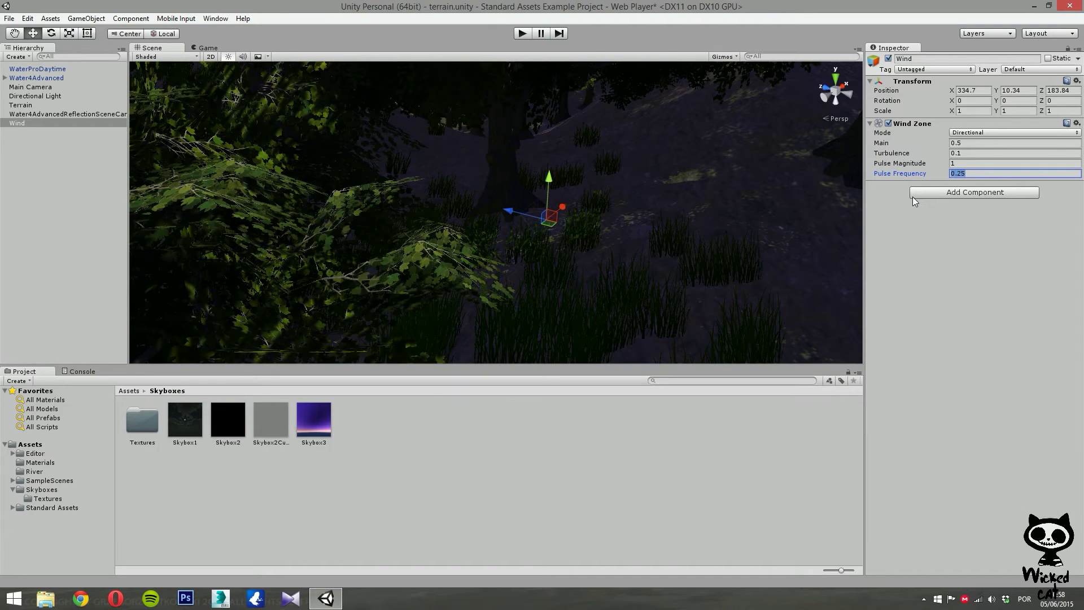
Step: Set Pulse Frequency to 0.05 and play-test the slower pulses
type("0.05")
left_click(523, 34)
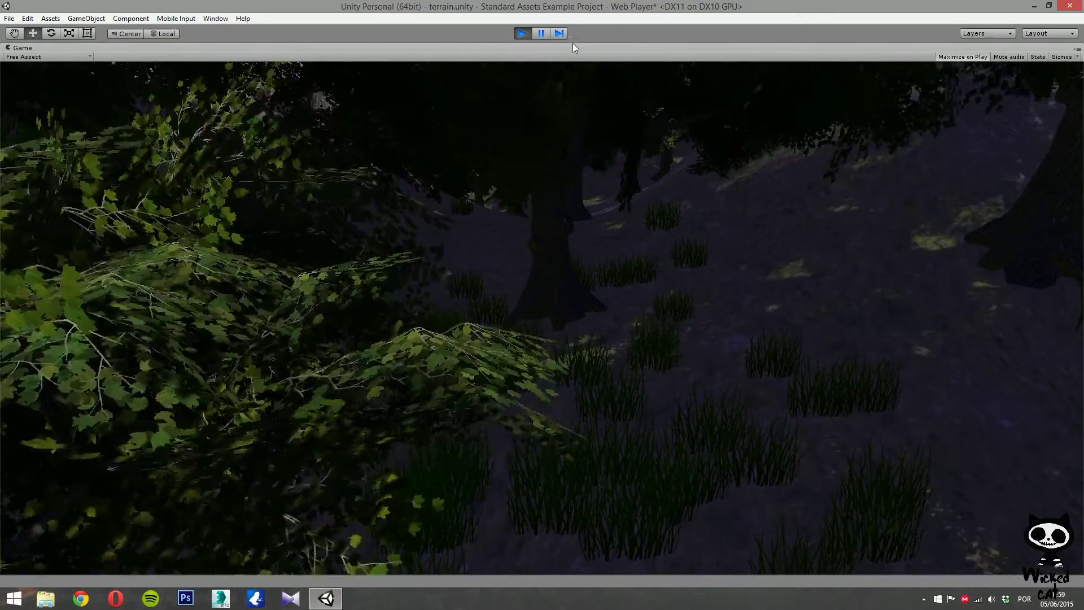
left_click(525, 34)
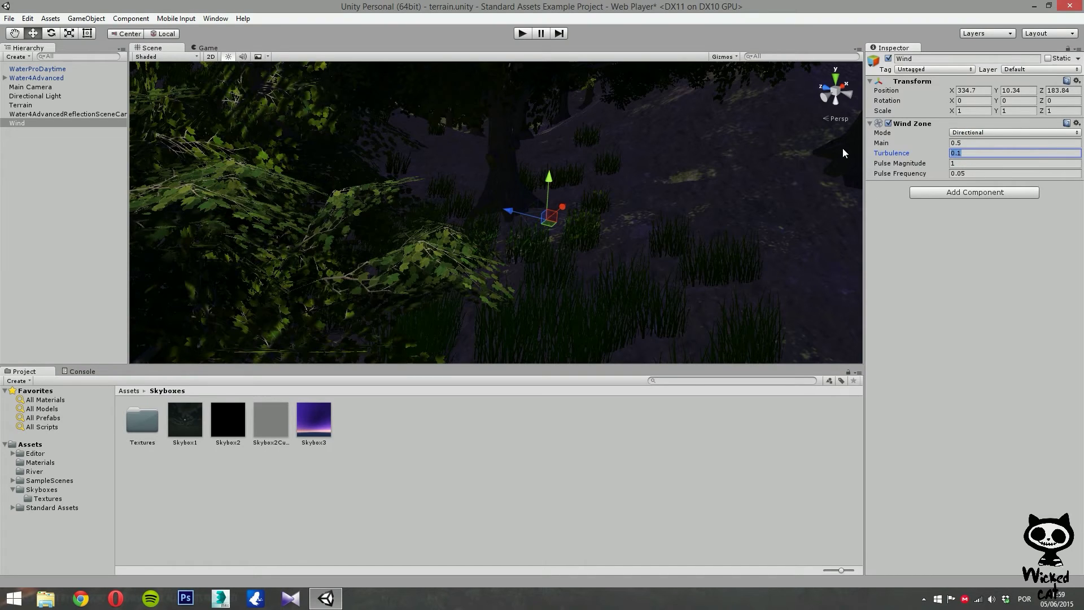
Step: Enter 0.05 in the Wind Zone, then play-test the gentler swaying forest twice
type("0.05")
left_click(521, 34)
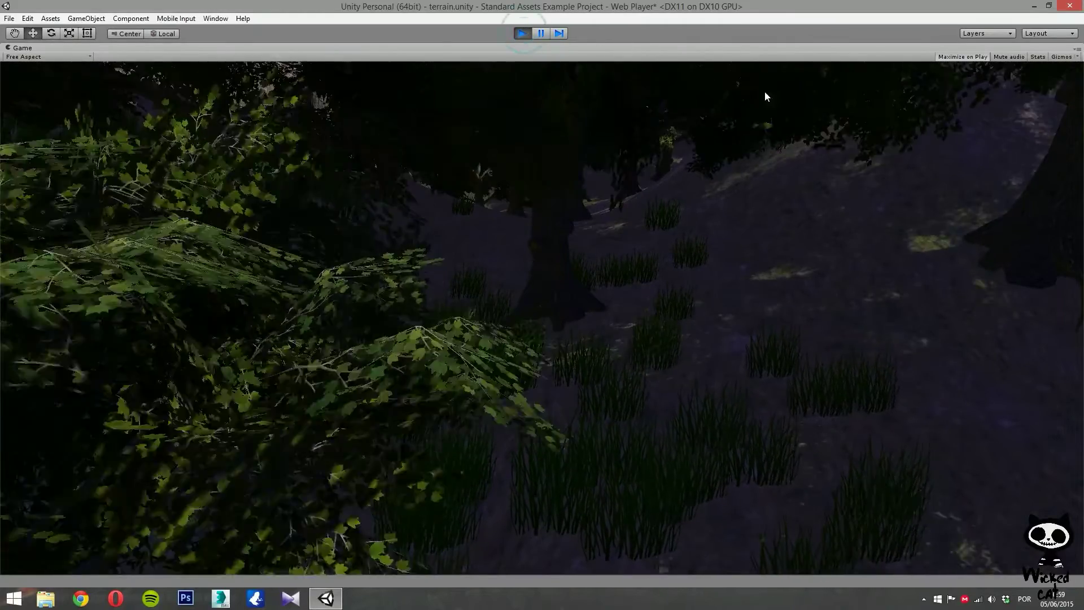
left_click(514, 32)
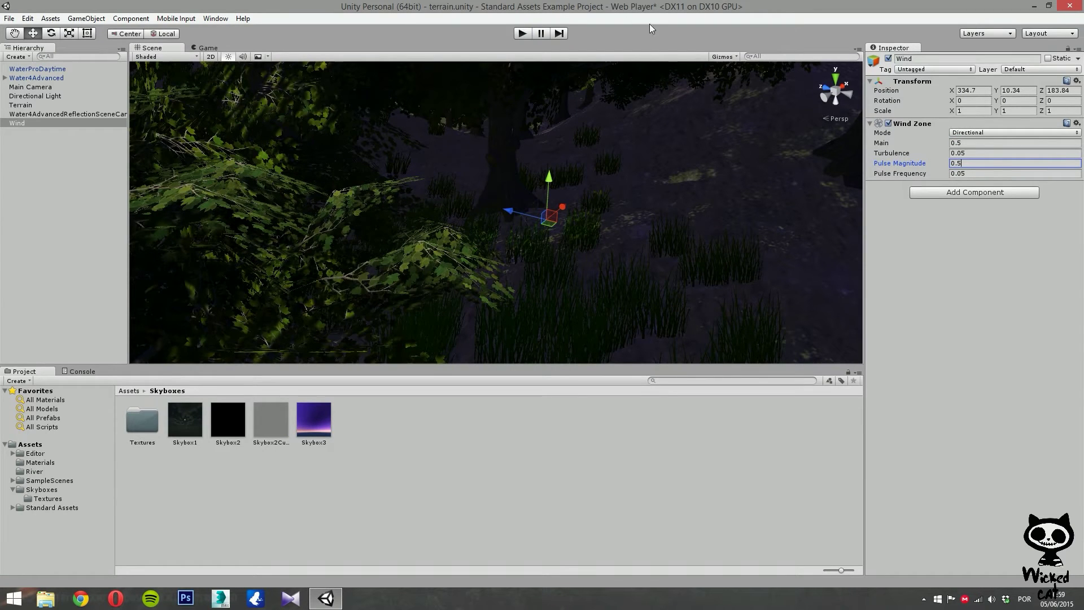
left_click(522, 34)
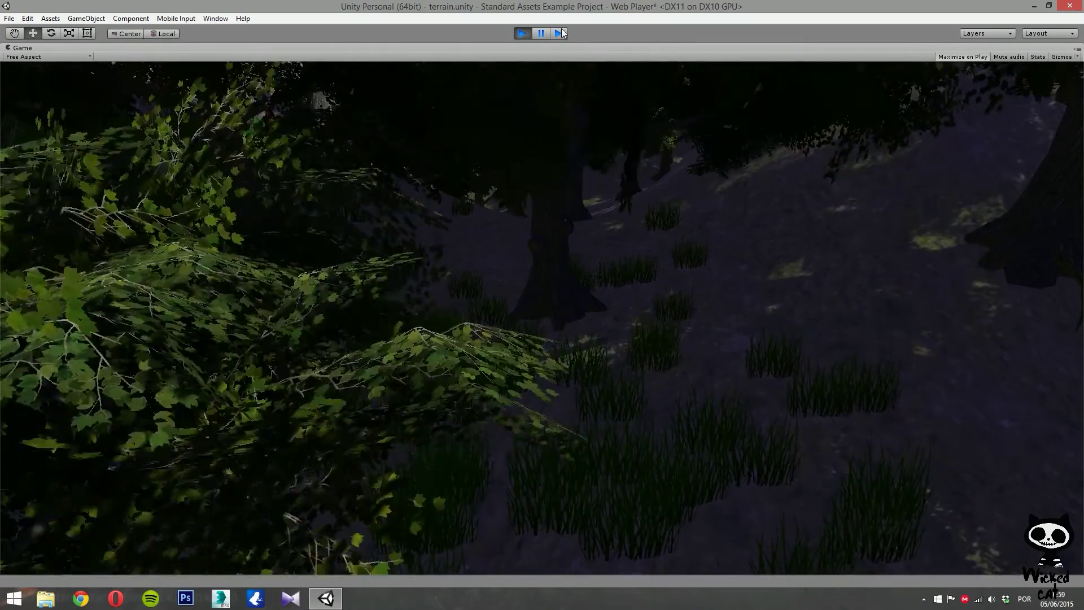
left_click(522, 33)
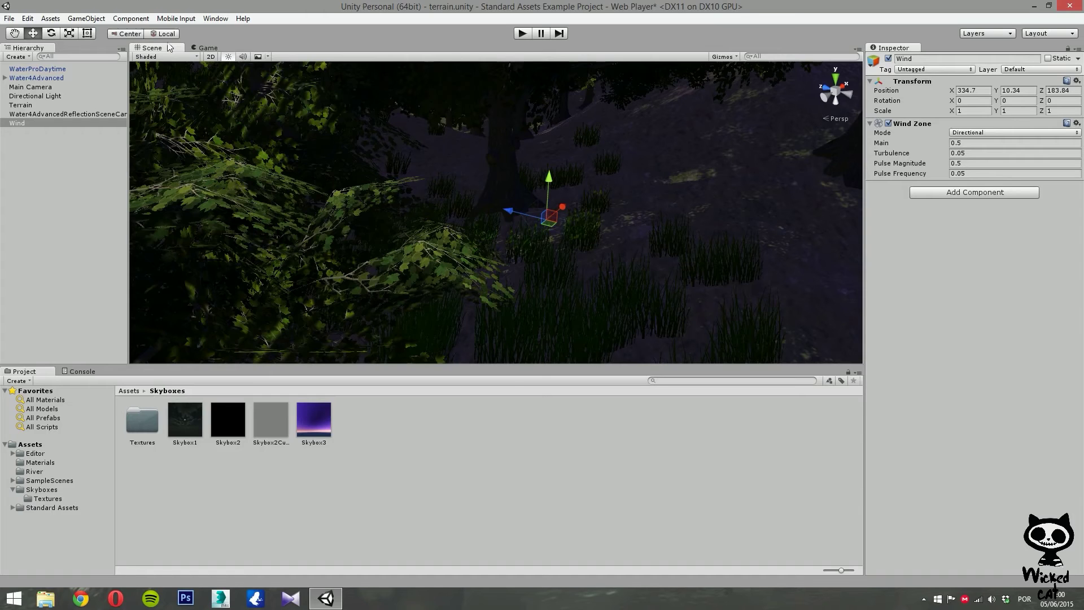
Step: Play the scene in the Game view and set Pulse Frequency and Pulse Magnitude to 0.1
left_click(205, 48)
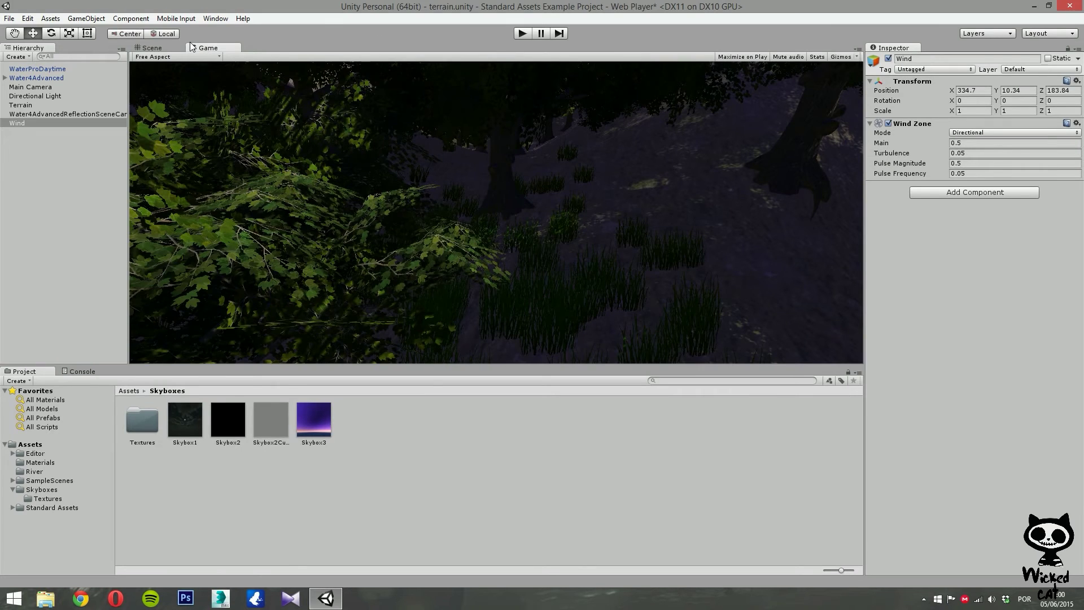
left_click(162, 49)
left_click(521, 34)
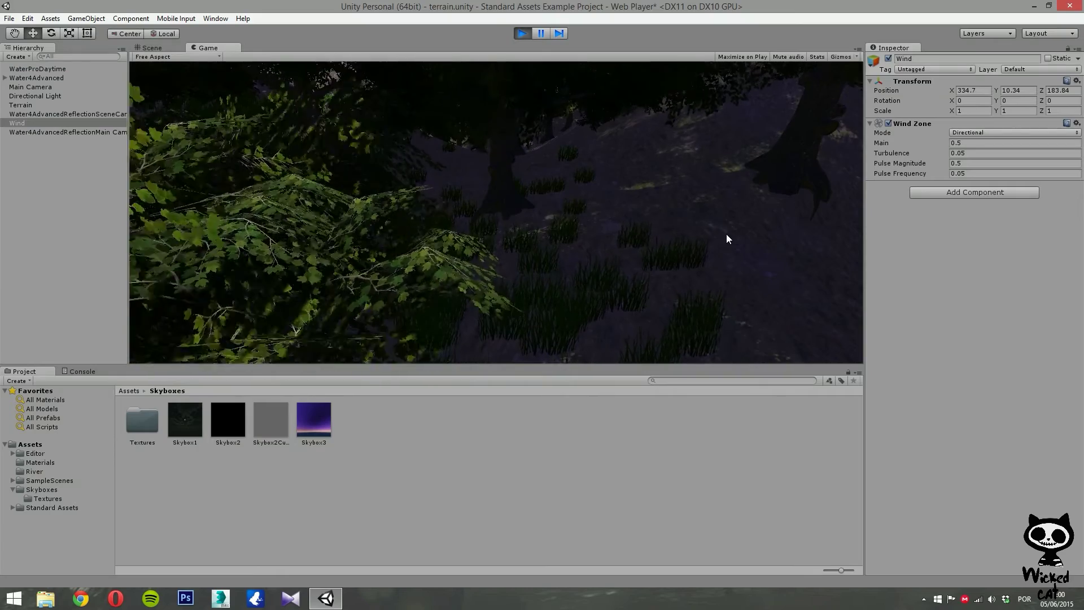
mouse_move(942, 172)
left_mouse_down()
mouse_move(609, 175)
mouse_move(942, 178)
mouse_move(932, 177)
left_mouse_up()
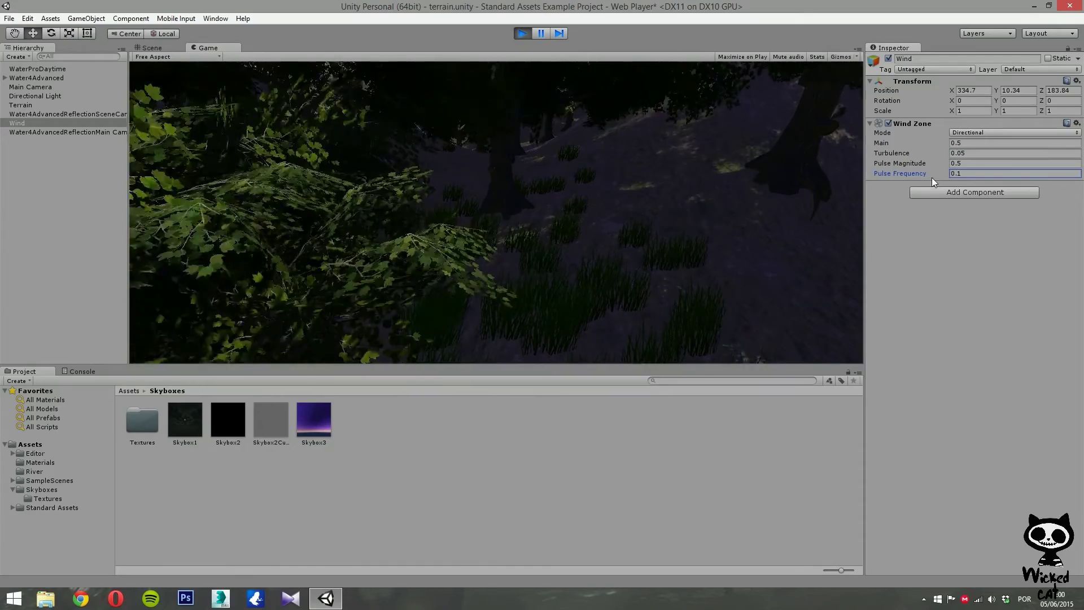
mouse_move(936, 162)
left_mouse_down()
mouse_move(18, 170)
mouse_move(665, 194)
mouse_move(970, 183)
mouse_move(930, 165)
left_mouse_up()
key("ctrl+a")
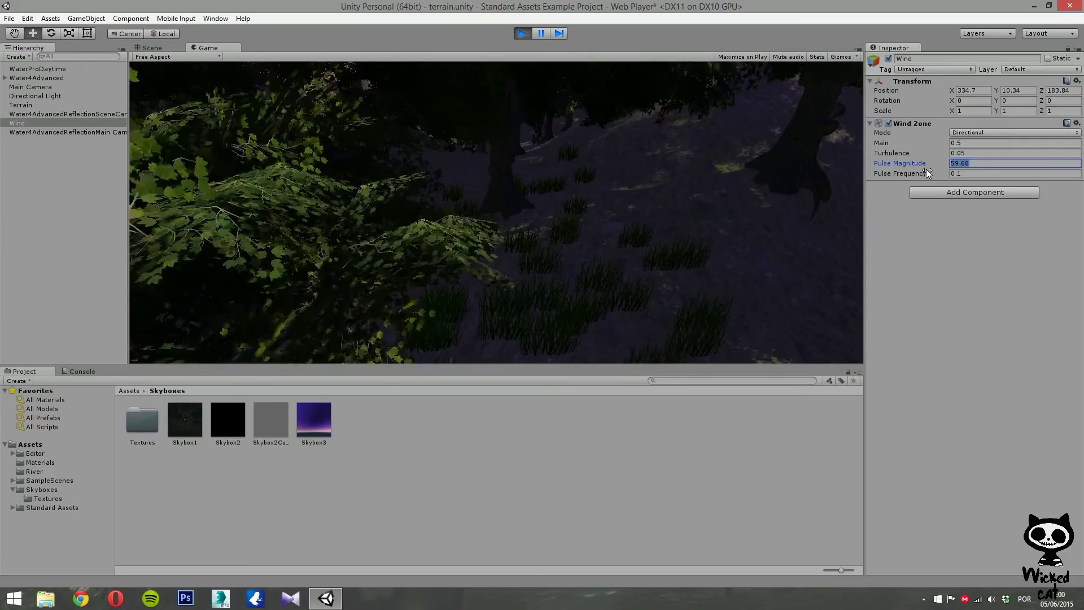
type("0.1")
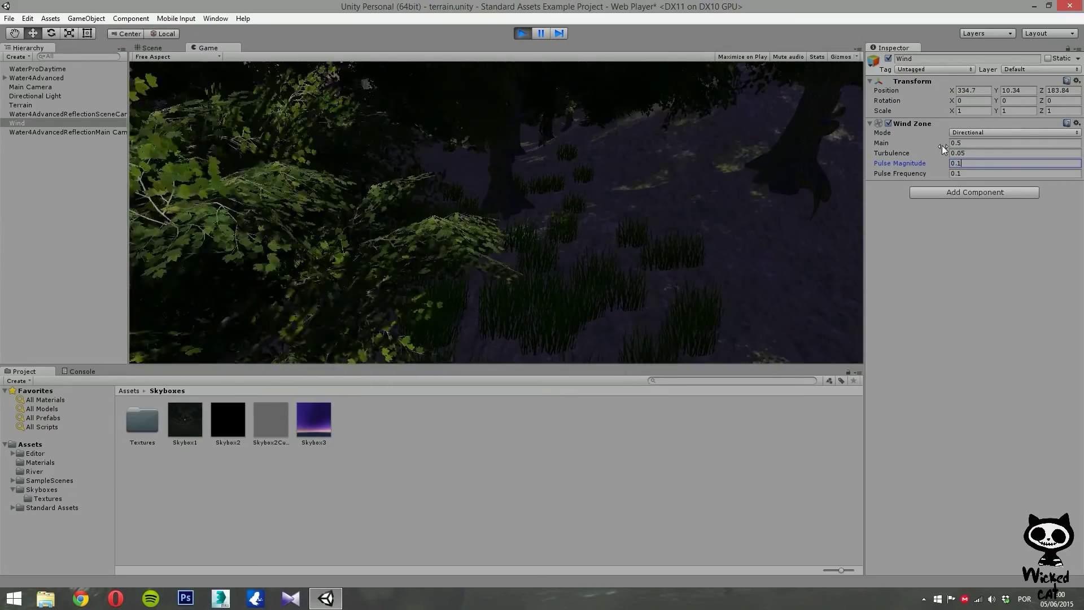
Step: Lower the Wind Zone's Main strength to 0.15 while the scene plays
left_click_drag(938, 141, 885, 143)
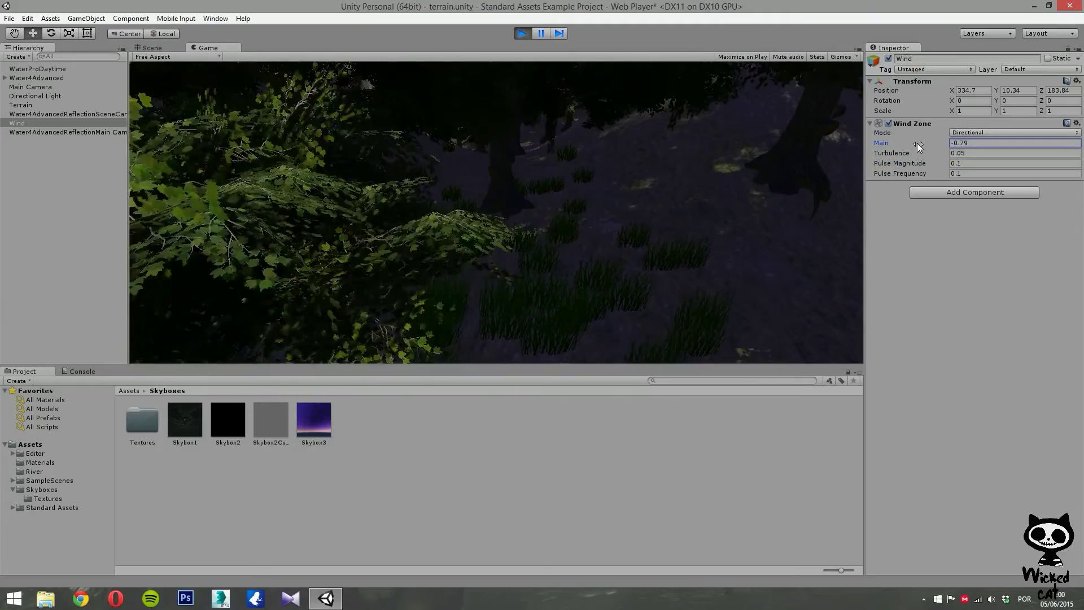
left_click_drag(918, 144, 926, 143)
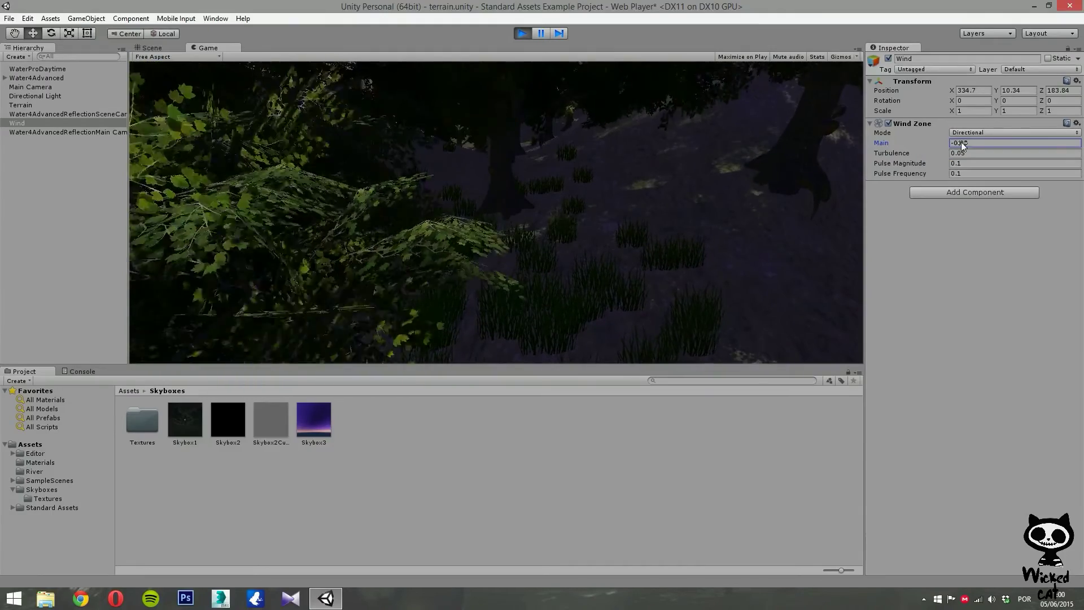
left_click(940, 143)
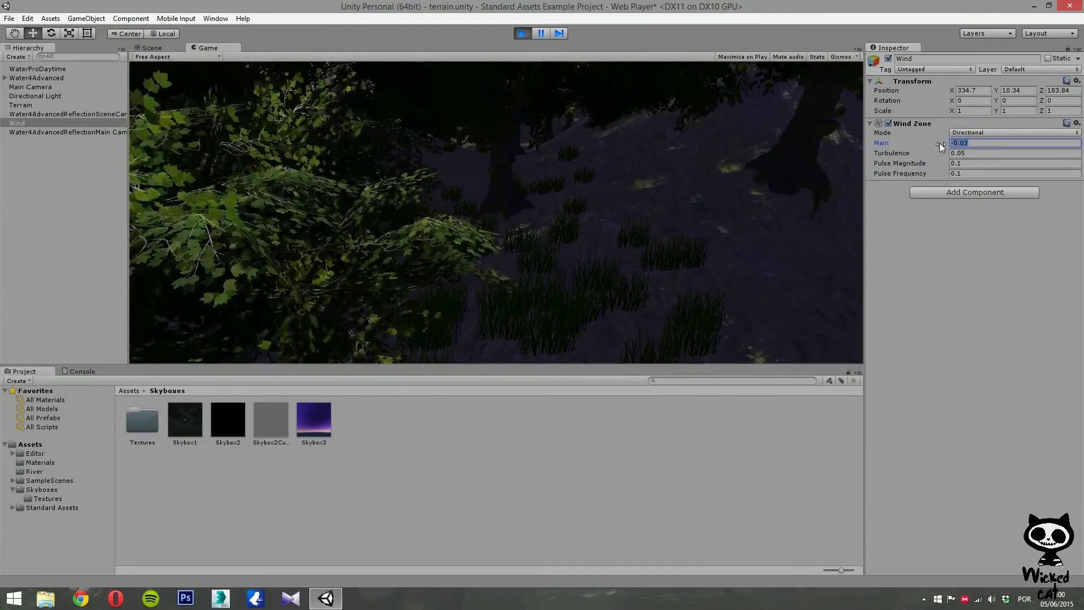
type("0")
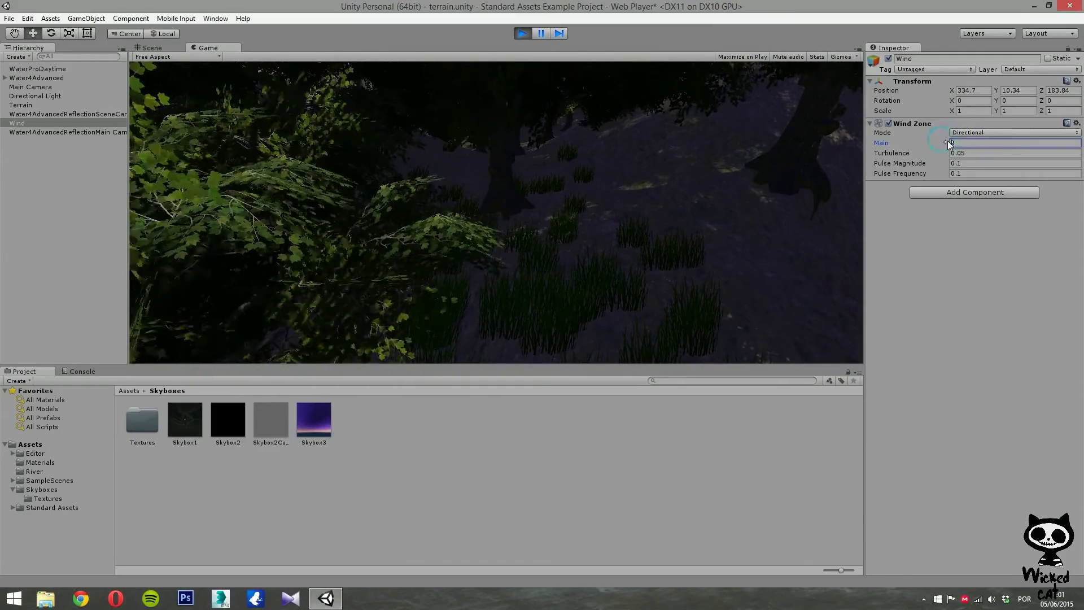
type(".15")
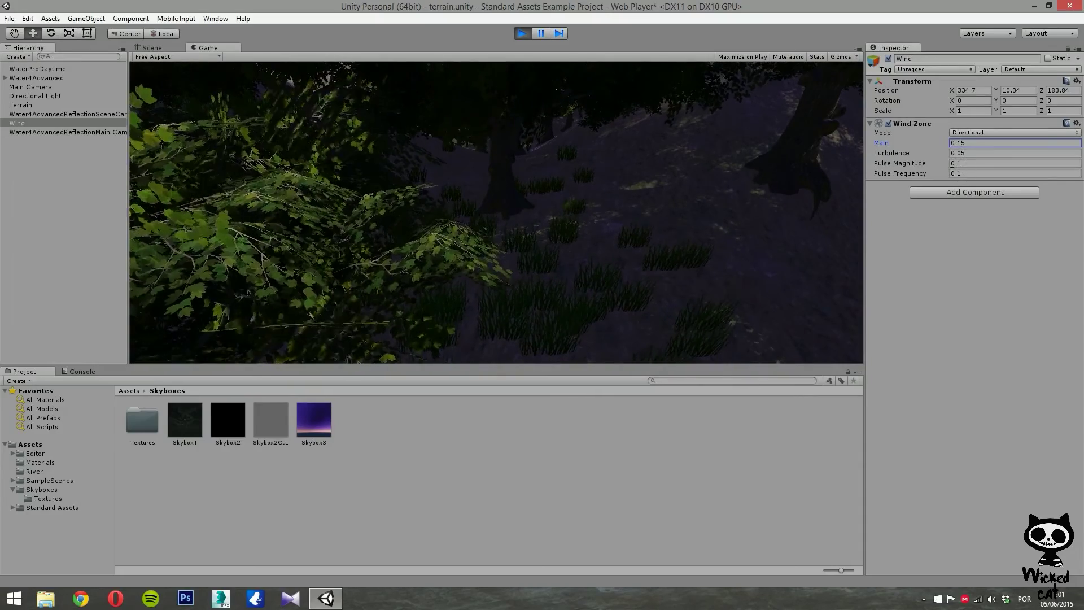
Step: Stop Play mode and set the Wind Zone's Pulse Magnitude and Pulse Frequency to 0.1
left_click(517, 33)
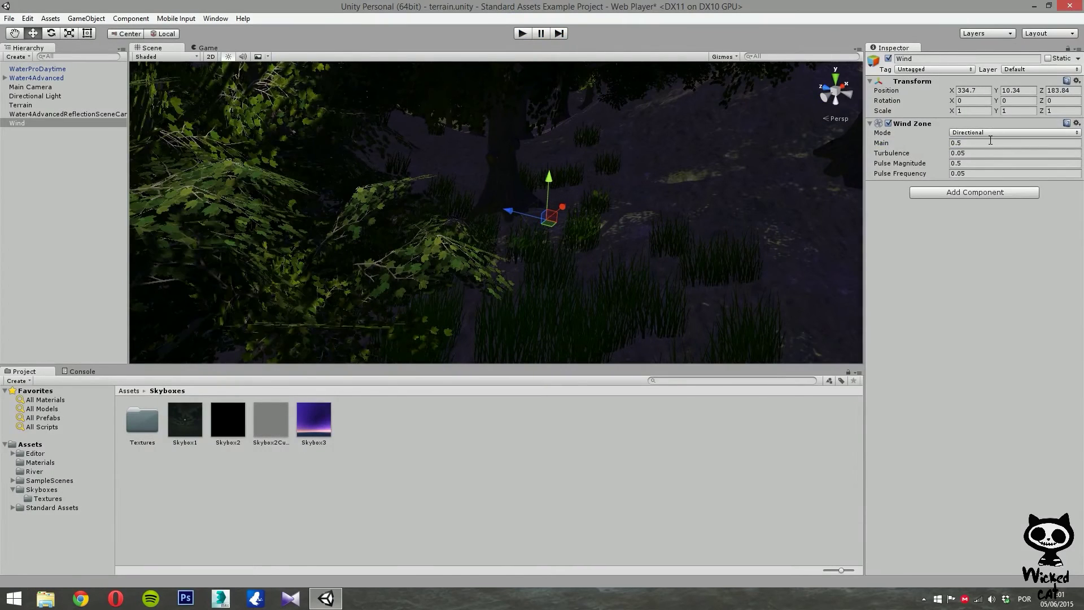
left_click(965, 164)
type("0.01")
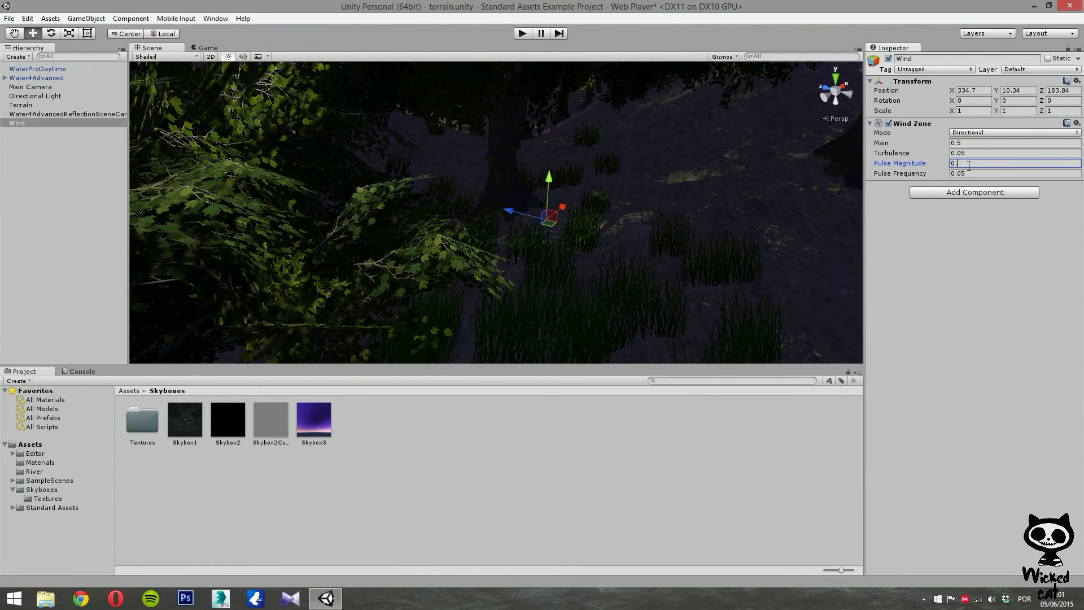
left_click(971, 173)
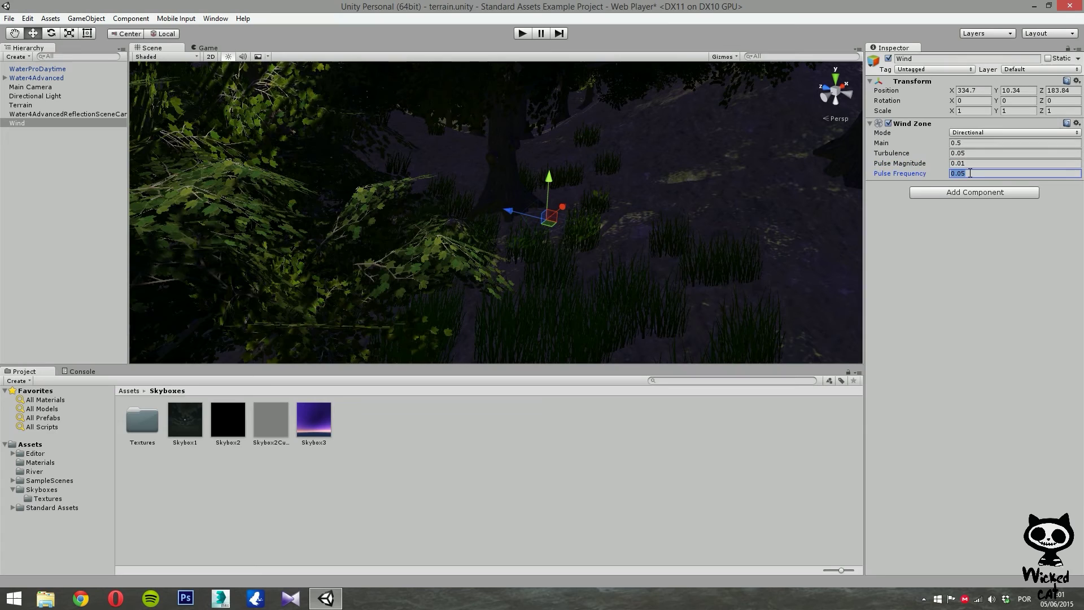
type("0.1")
left_click(971, 164)
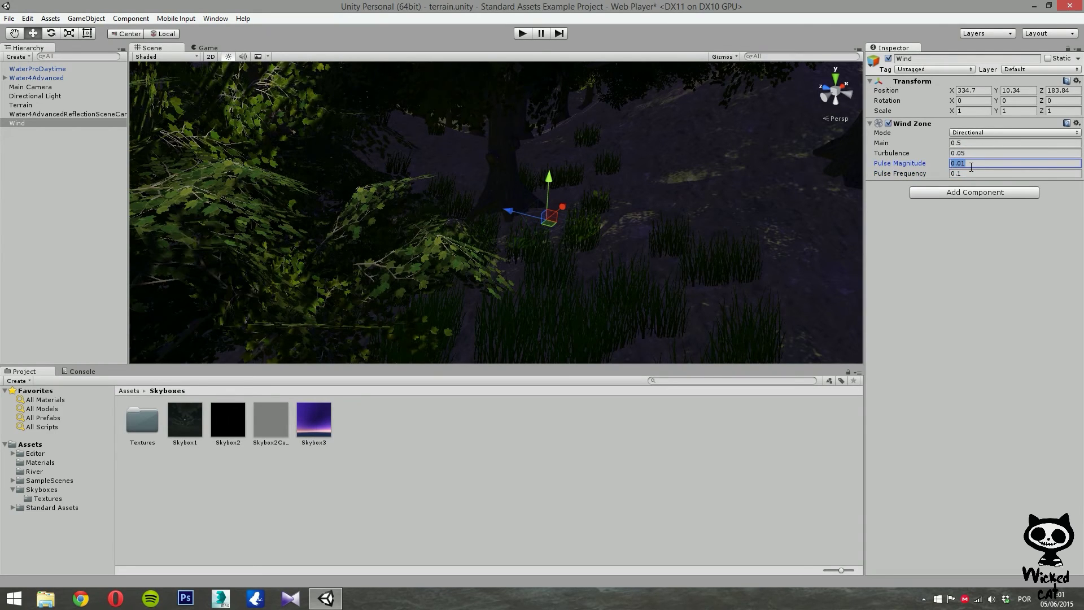
type("0.1")
Step: Set Wind Zone Turbulence to 0.5 and Main to 0.15, then play the scene
left_click(973, 153)
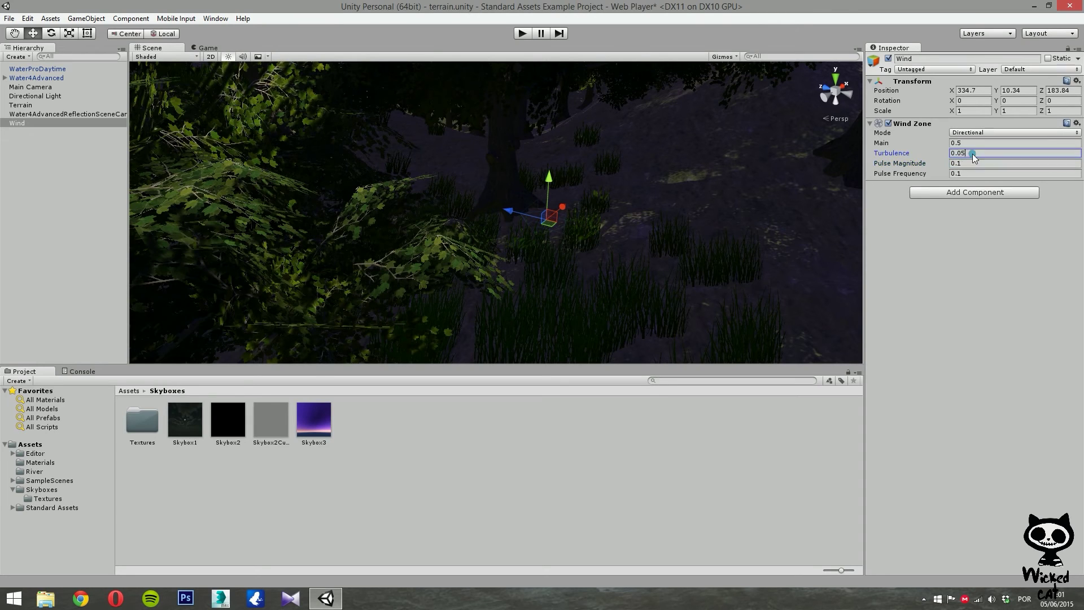
type("0.5")
left_click(982, 142)
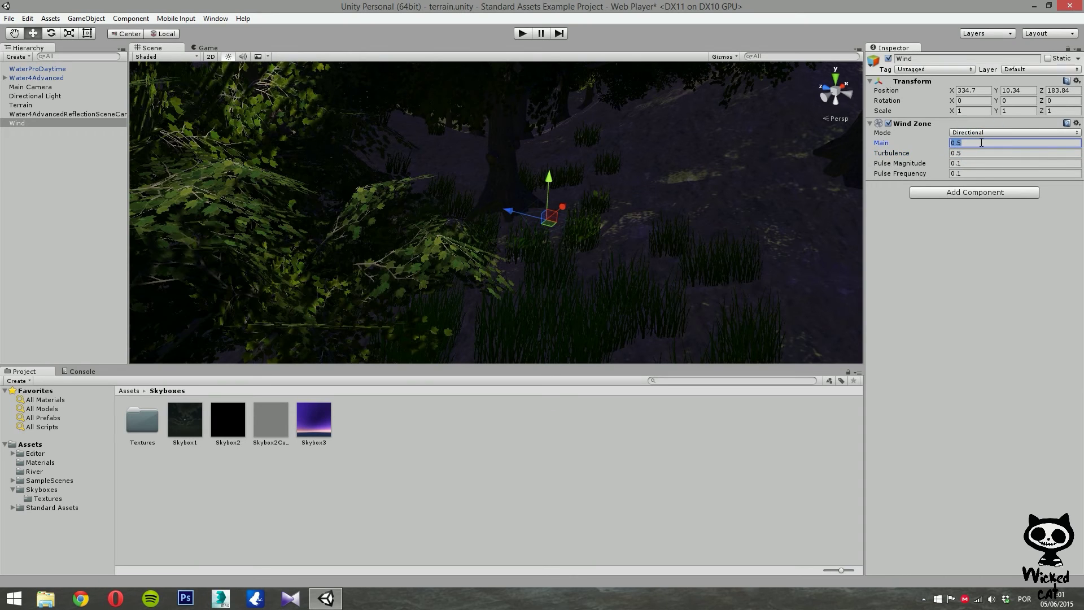
type("0.15")
left_click(523, 34)
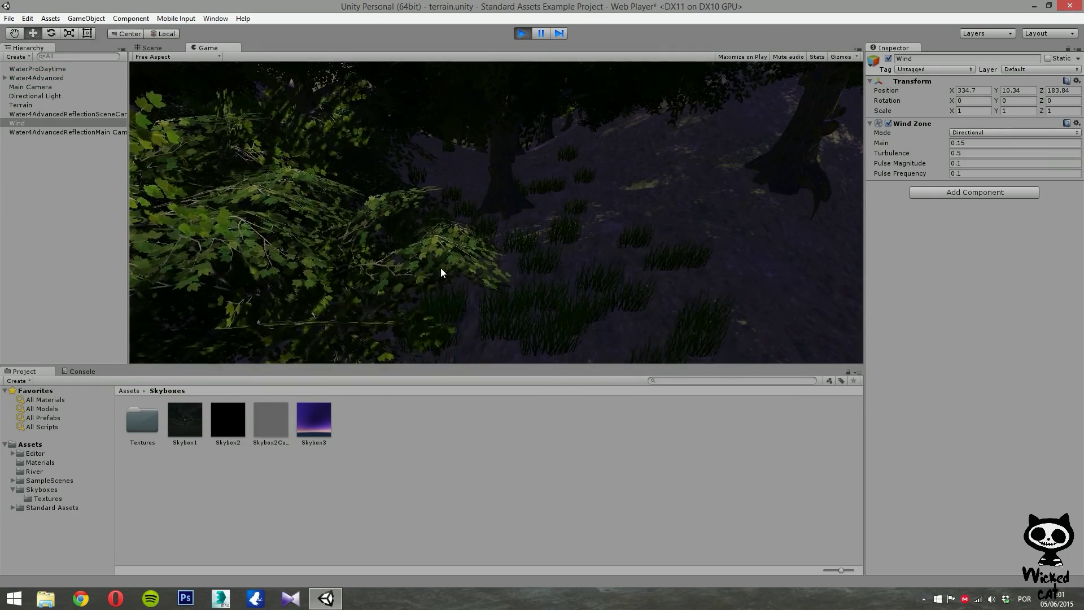
Step: Stop the play test, keeping the Wind Zone at Main 0.15, Turbulence 0.5, Pulse values 0.1
left_click(522, 33)
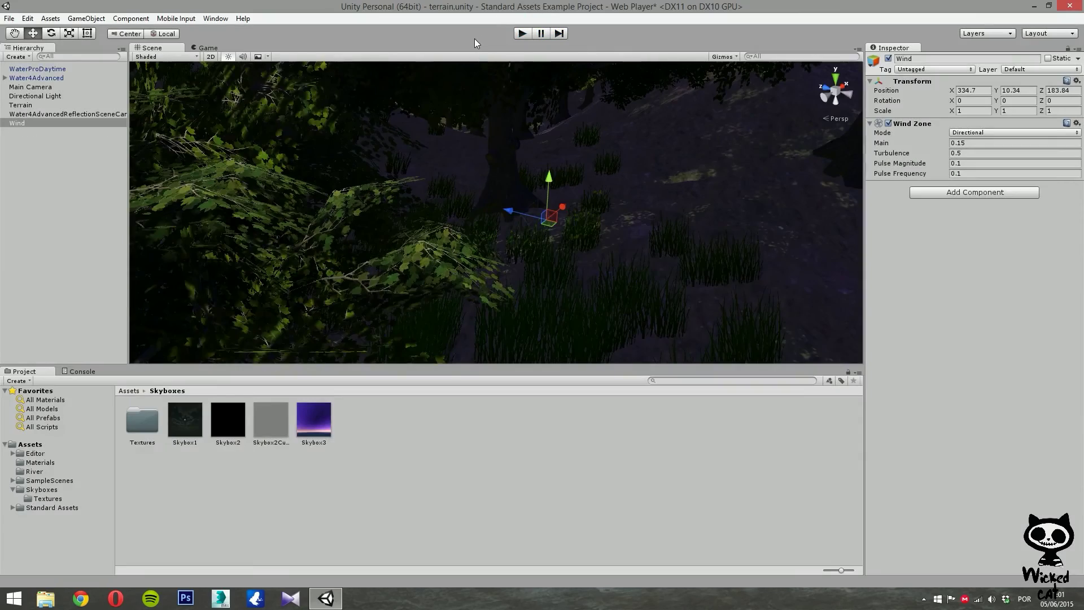